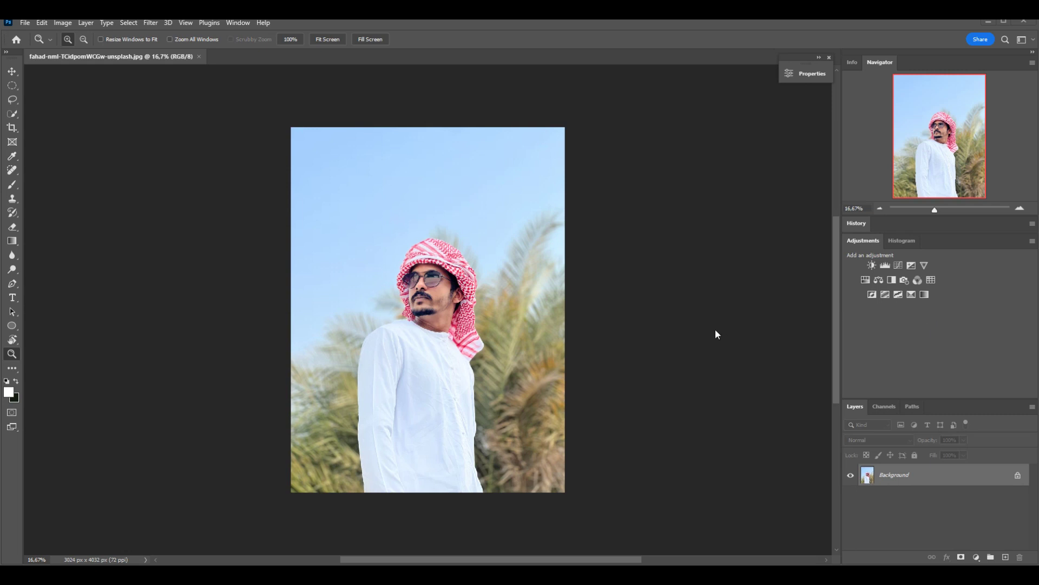
Switch to the Move tool and close the Navigator, Info and History panels
{"action": "key", "text": "v"}
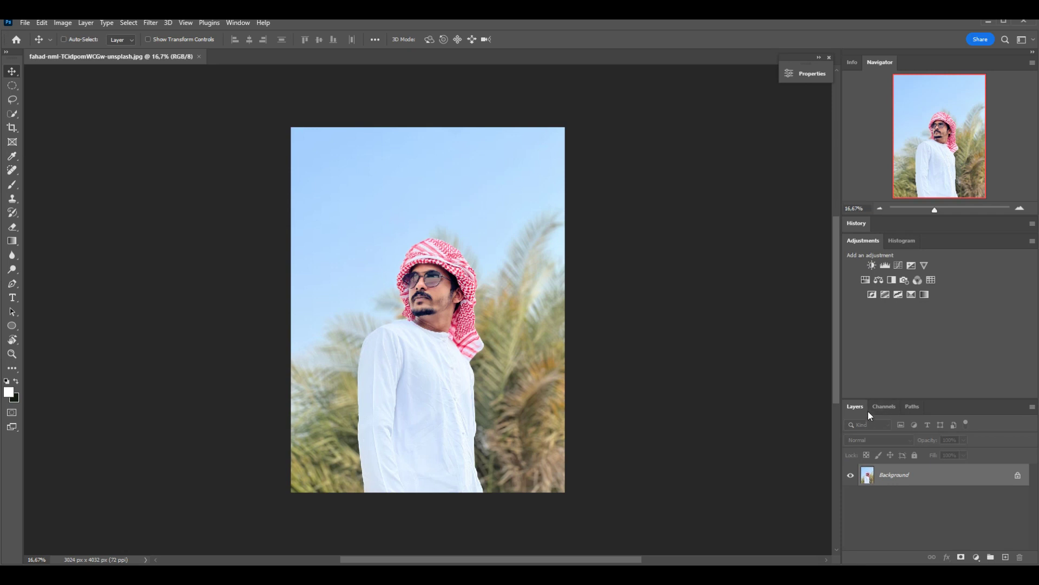
{"action": "right_click", "coordinate": [873, 64]}
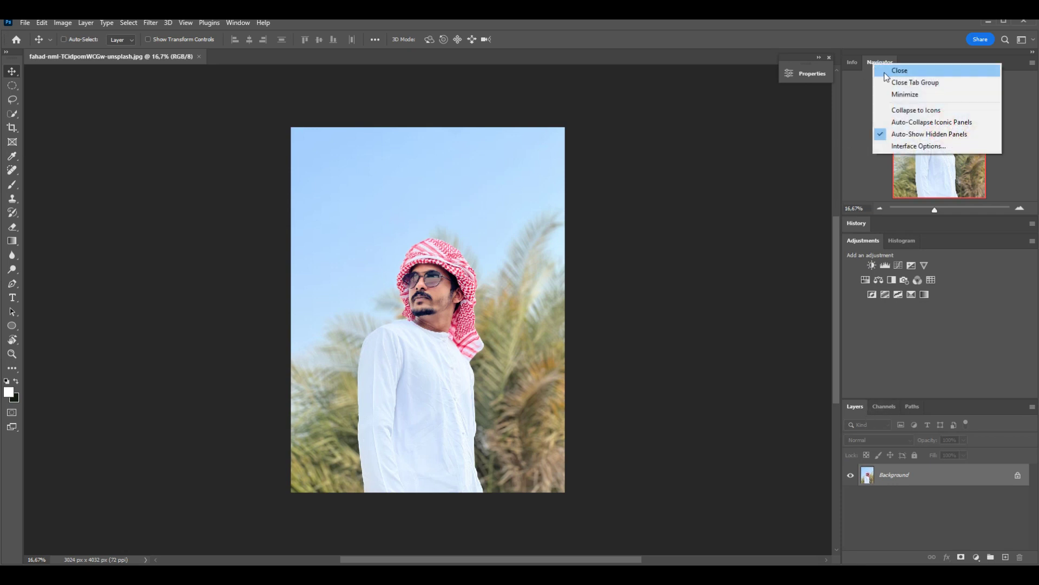
{"action": "left_click", "coordinate": [887, 70]}
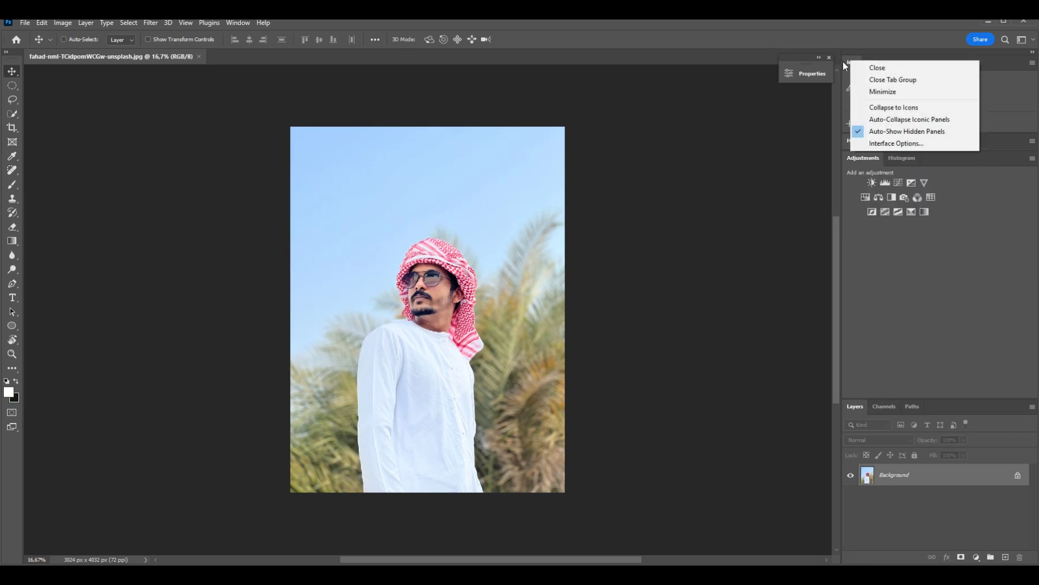
{"action": "left_click", "coordinate": [875, 68]}
{"action": "right_click", "coordinate": [908, 66]}
{"action": "left_click", "coordinate": [920, 71]}
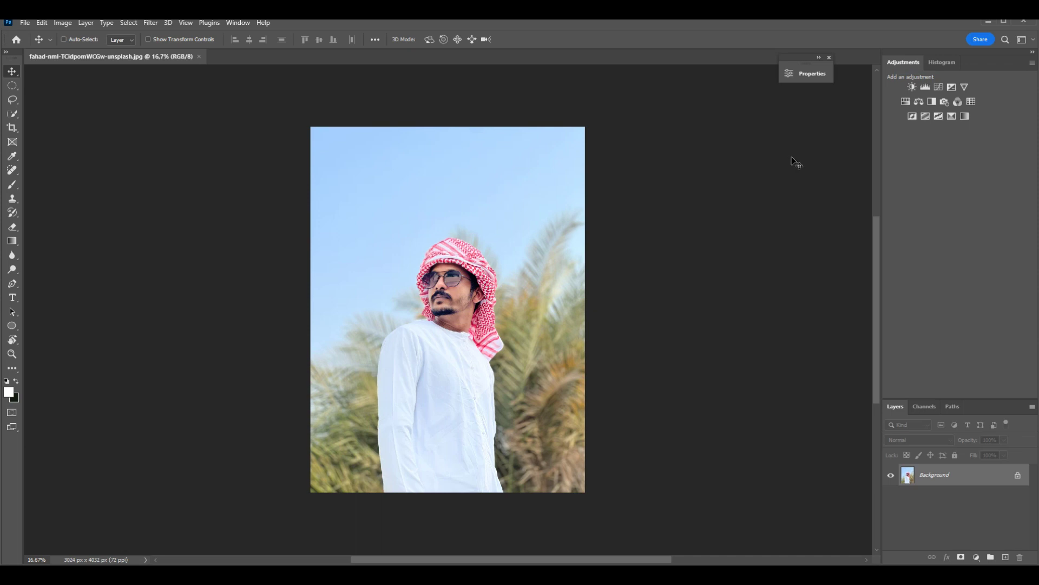
{"action": "left_click", "coordinate": [238, 22]}
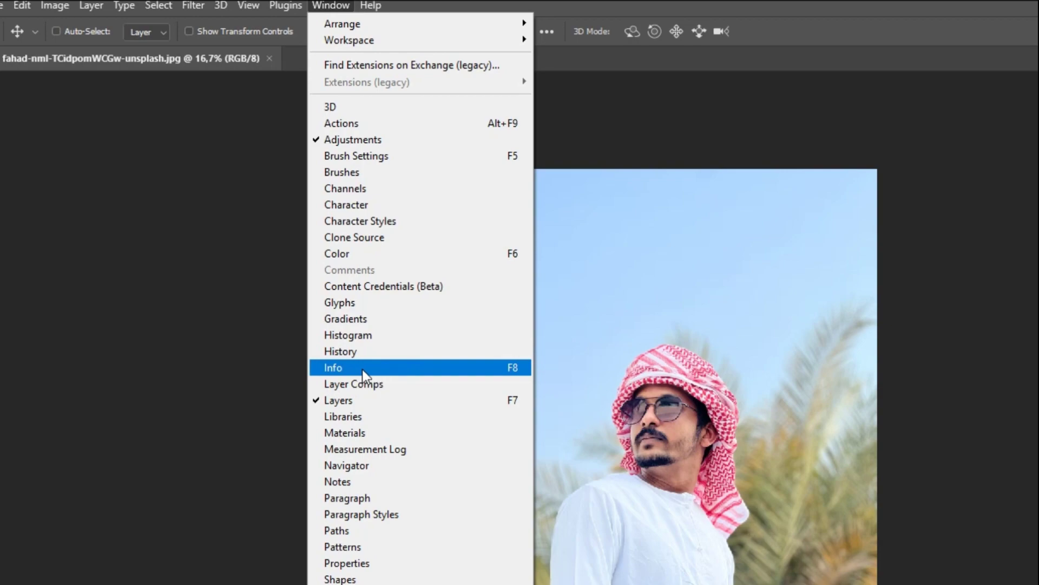
Reopen Info, Navigator and History from the Window menu
{"action": "left_click", "coordinate": [371, 374]}
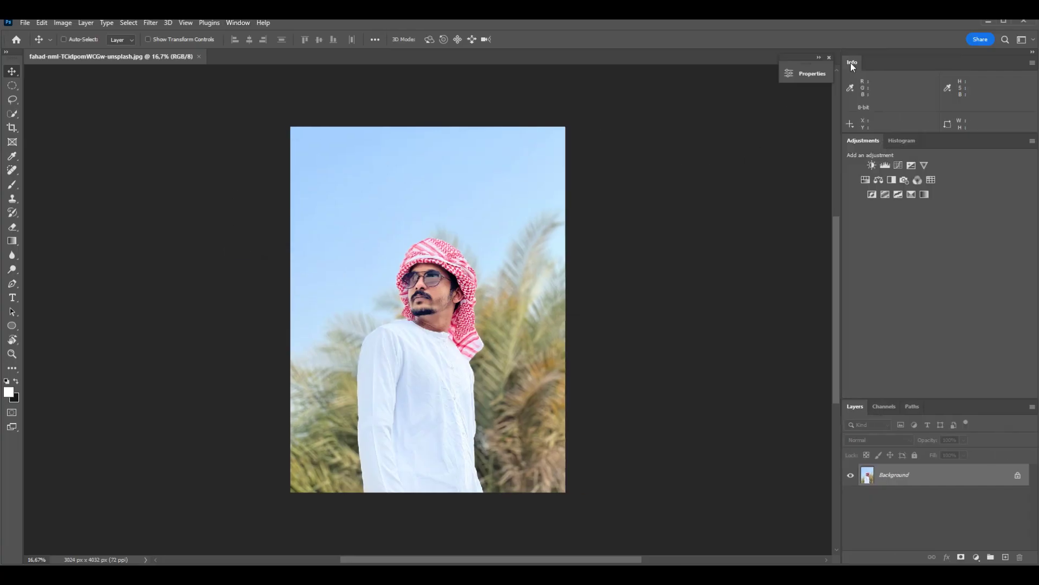
{"action": "left_click", "coordinate": [232, 24]}
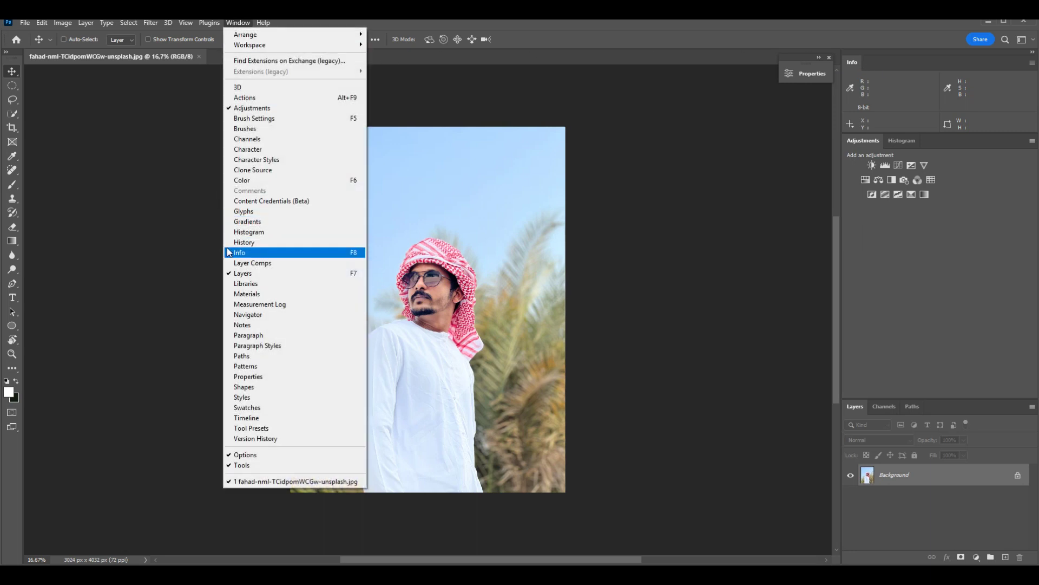
{"action": "left_click", "coordinate": [250, 314]}
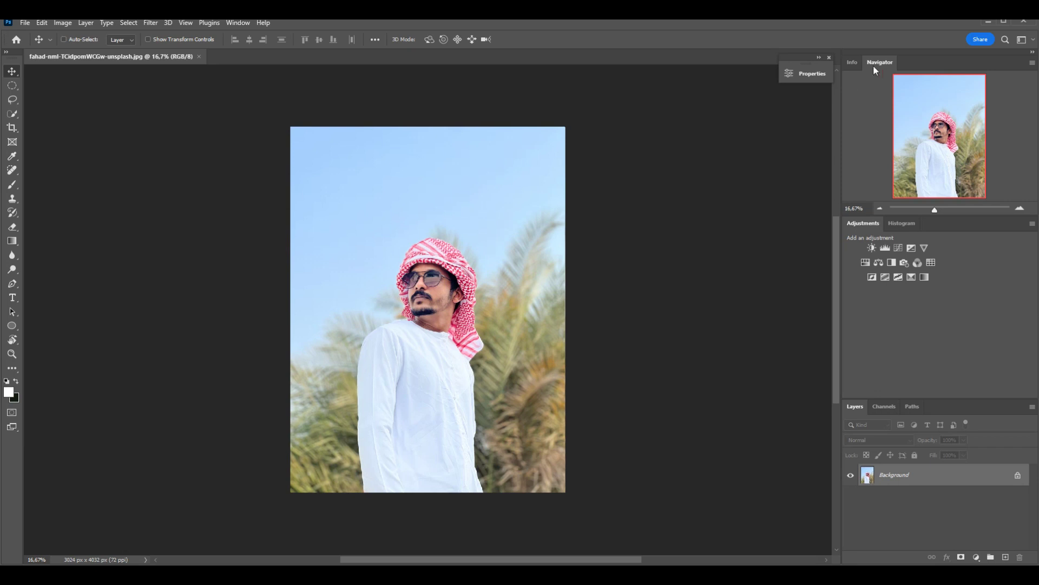
{"action": "left_click", "coordinate": [238, 22]}
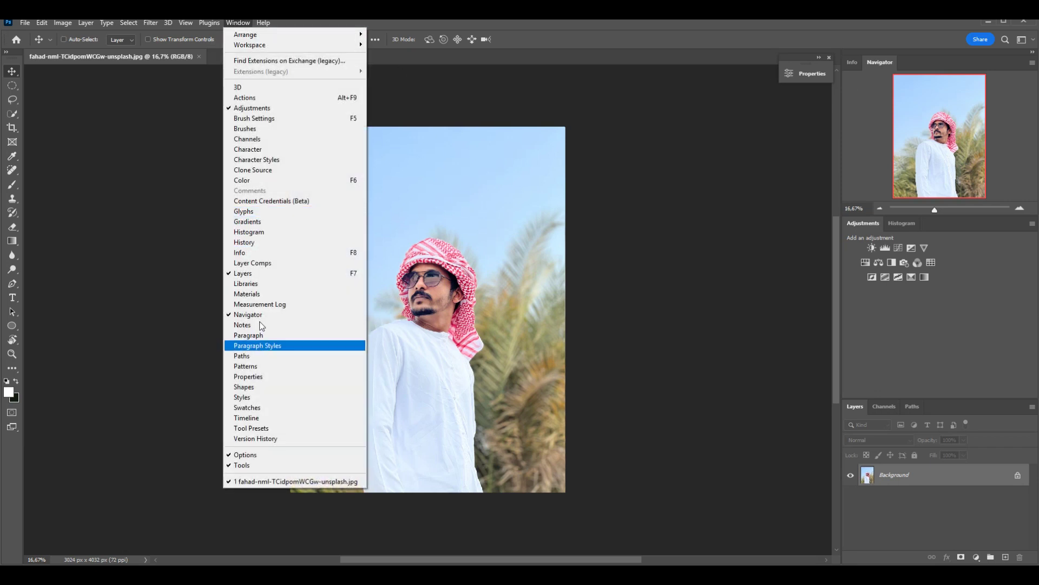
{"action": "left_click", "coordinate": [262, 242]}
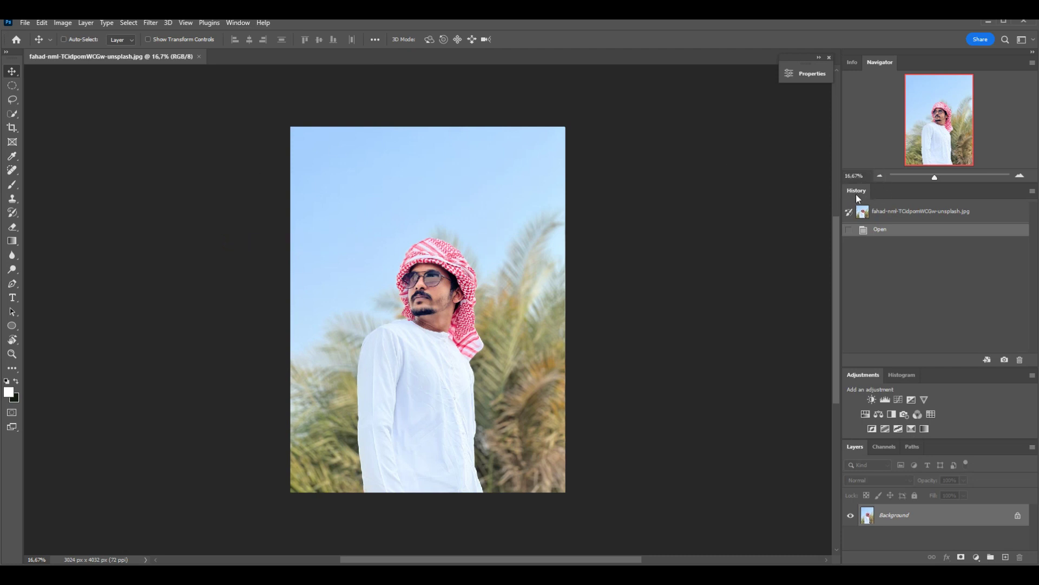
{"action": "left_click_drag", "start_coordinate": [857, 199], "coordinate": [538, 220]}
Float the History, Navigator and Info panels out over the workspace
{"action": "left_click_drag", "start_coordinate": [883, 62], "coordinate": [824, 87]}
{"action": "mouse_move", "coordinate": [734, 114]}
{"action": "left_mouse_down"}
{"action": "mouse_move", "coordinate": [460, 108]}
{"action": "mouse_move", "coordinate": [294, 130]}
{"action": "left_mouse_up"}
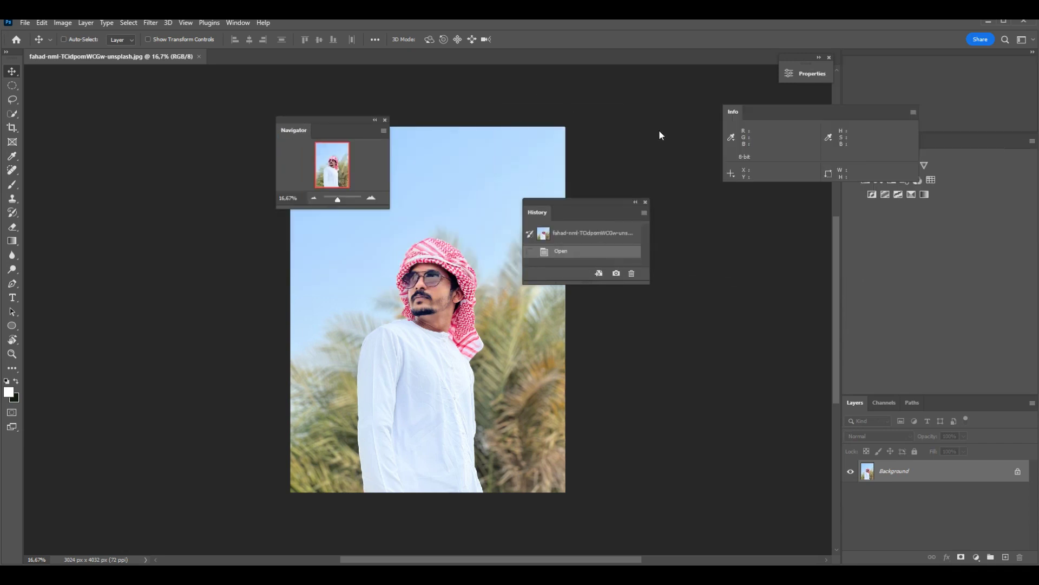
{"action": "left_click_drag", "start_coordinate": [856, 61], "coordinate": [67, 172]}
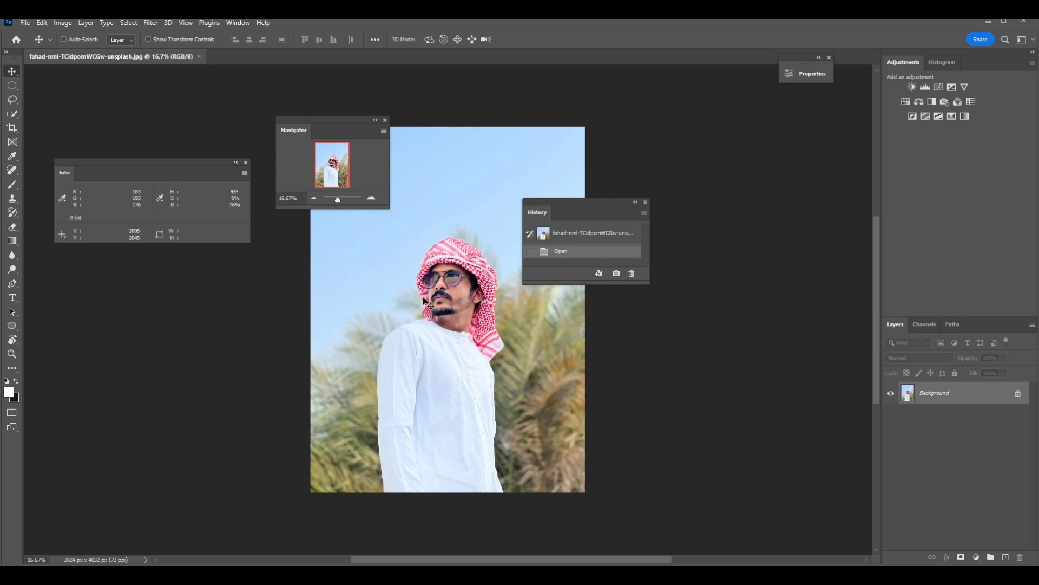
{"action": "left_click_drag", "start_coordinate": [104, 168], "coordinate": [108, 120]}
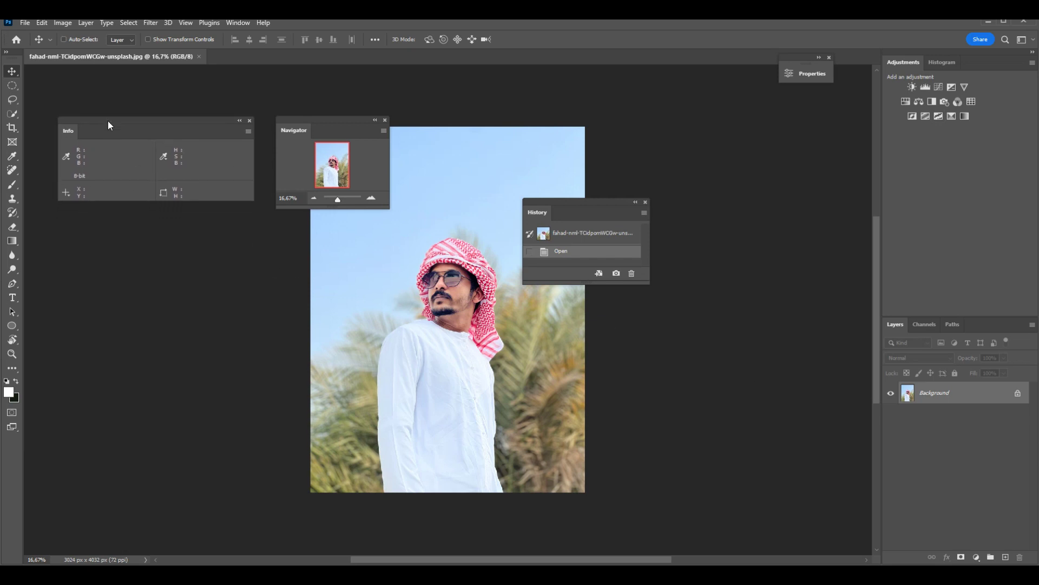
{"action": "left_click_drag", "start_coordinate": [594, 200], "coordinate": [709, 115]}
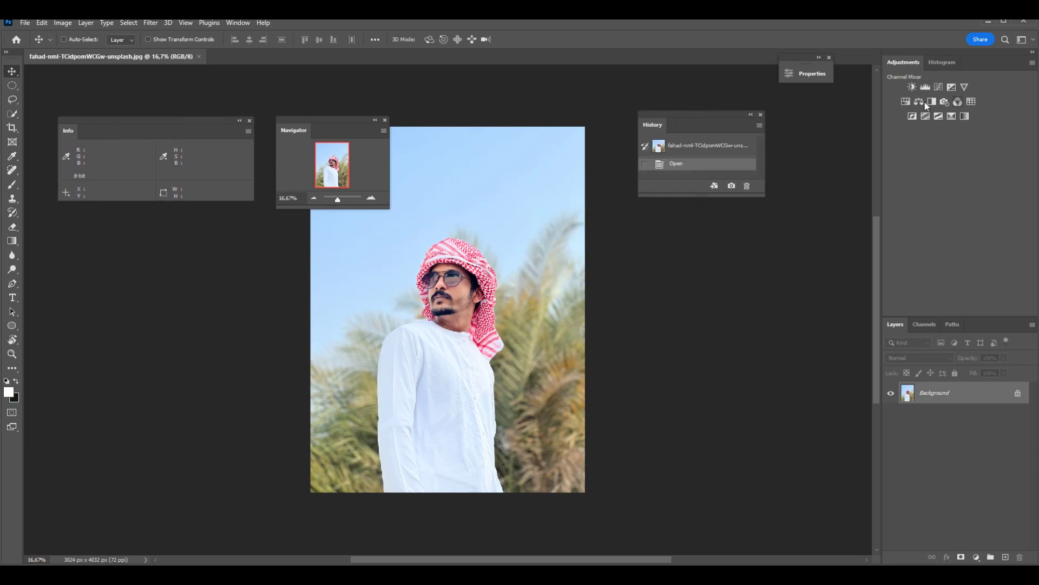
Group the Navigator panel into the floating Info panel as a second tab
{"action": "left_click_drag", "start_coordinate": [323, 125], "coordinate": [106, 216]}
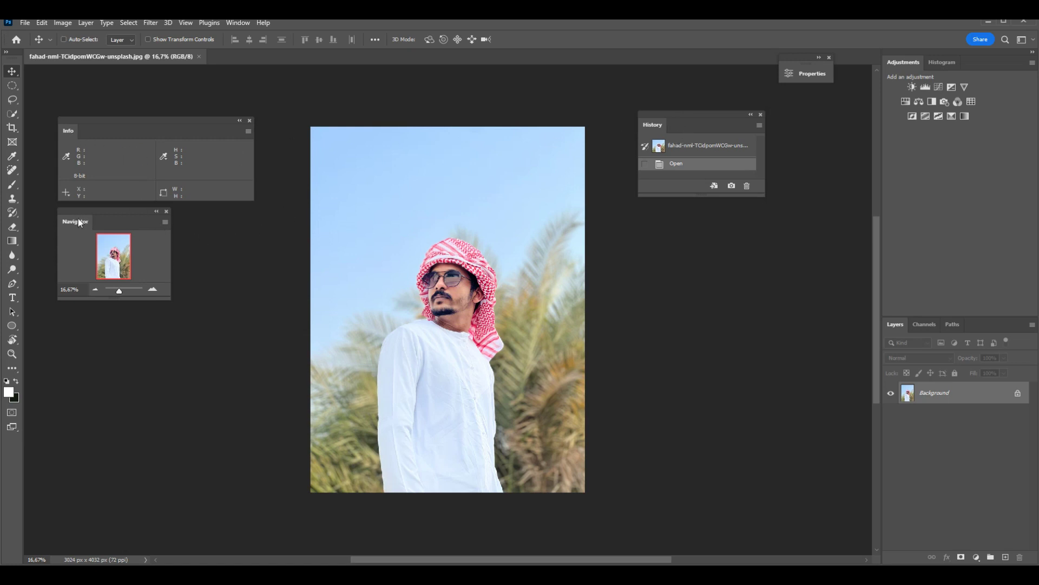
{"action": "left_click_drag", "start_coordinate": [114, 218], "coordinate": [142, 276]}
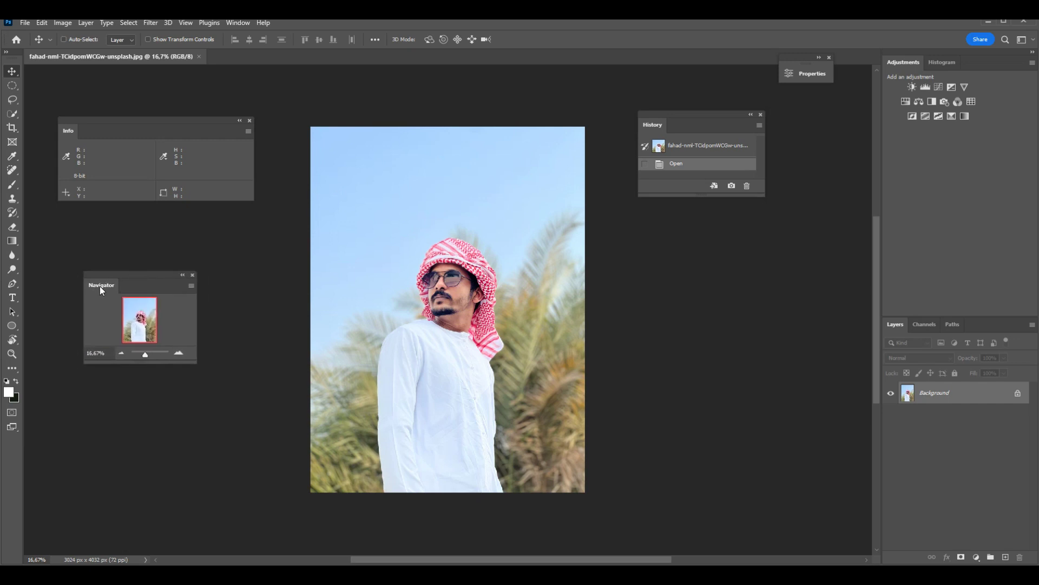
{"action": "left_click_drag", "start_coordinate": [104, 285], "coordinate": [102, 135]}
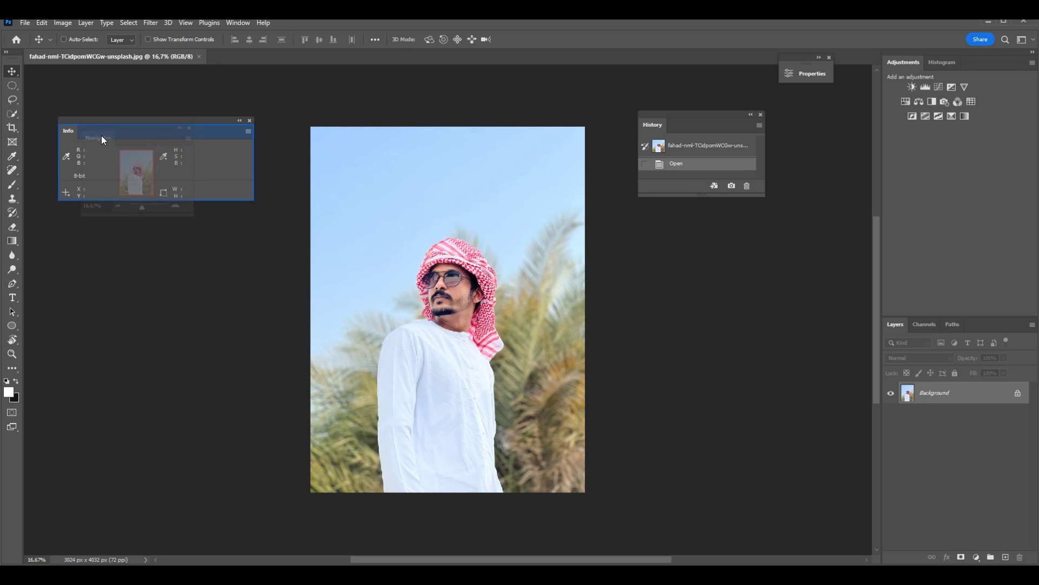
{"action": "left_click_drag", "start_coordinate": [102, 135], "coordinate": [117, 139]}
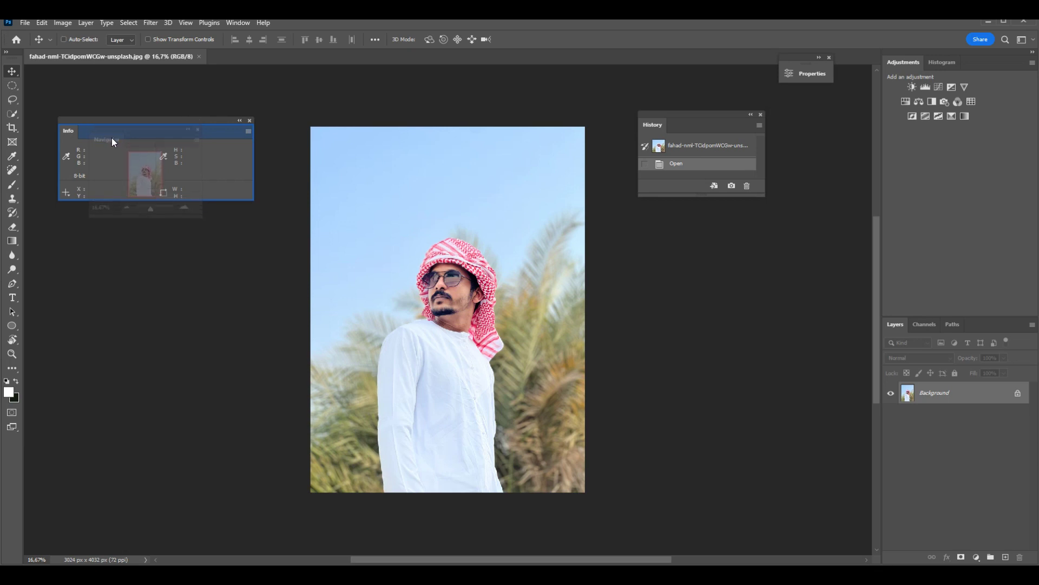
{"action": "left_click_drag", "start_coordinate": [117, 138], "coordinate": [108, 132]}
{"action": "left_click", "coordinate": [108, 131]}
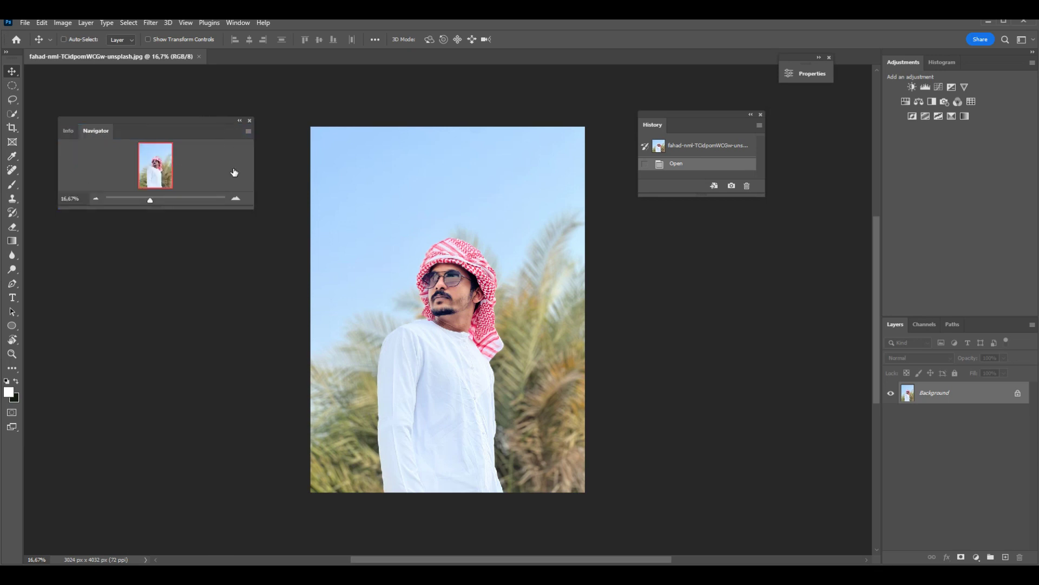
Dock History under the Navigator tab, forming one floating Info/Navigator/History group
{"action": "left_click", "coordinate": [70, 130]}
{"action": "mouse_move", "coordinate": [670, 126]}
{"action": "left_mouse_down"}
{"action": "mouse_move", "coordinate": [151, 232]}
{"action": "mouse_move", "coordinate": [134, 132]}
{"action": "mouse_move", "coordinate": [969, 323]}
{"action": "left_mouse_up"}
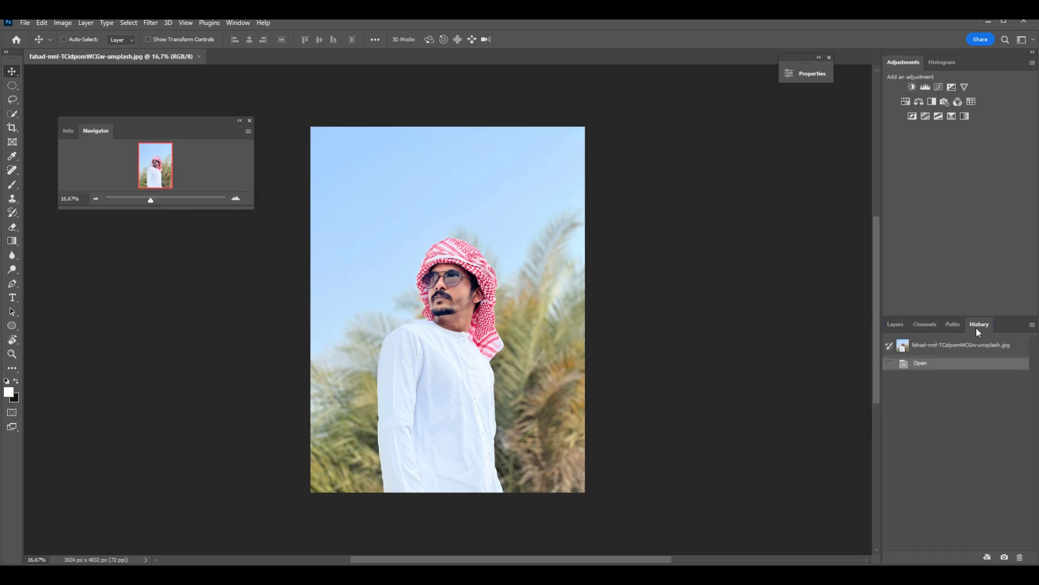
{"action": "left_click_drag", "start_coordinate": [976, 328], "coordinate": [71, 224]}
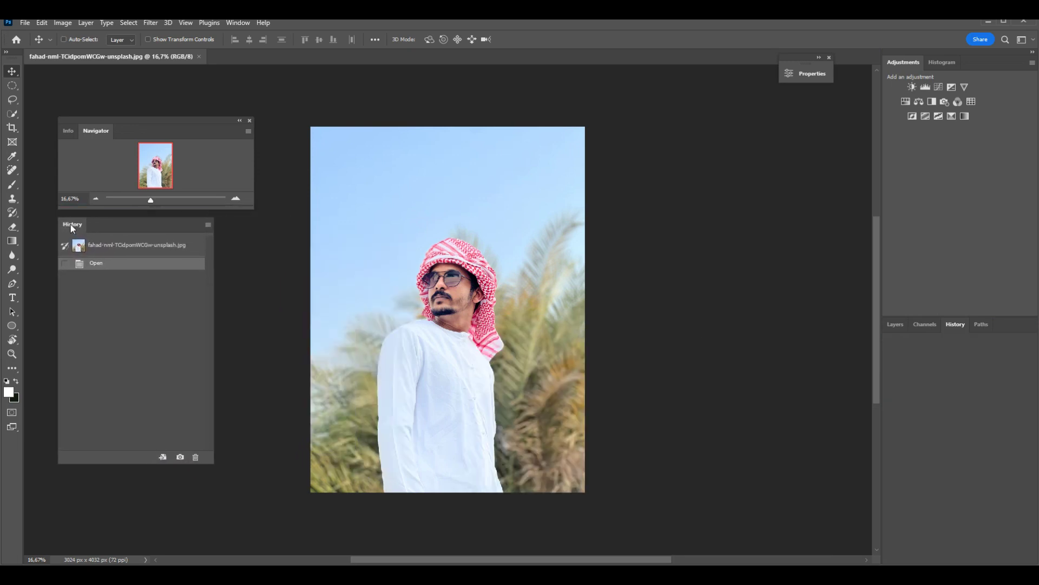
{"action": "left_click_drag", "start_coordinate": [70, 224], "coordinate": [75, 227]}
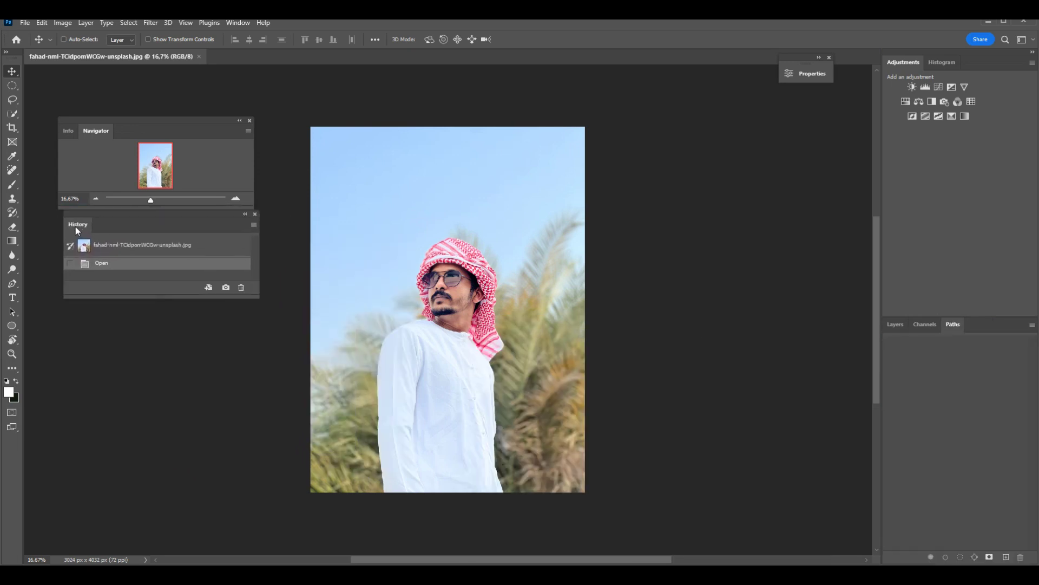
{"action": "mouse_move", "coordinate": [78, 226]}
{"action": "left_mouse_down"}
{"action": "mouse_move", "coordinate": [77, 264]}
{"action": "mouse_move", "coordinate": [129, 216]}
{"action": "left_mouse_up"}
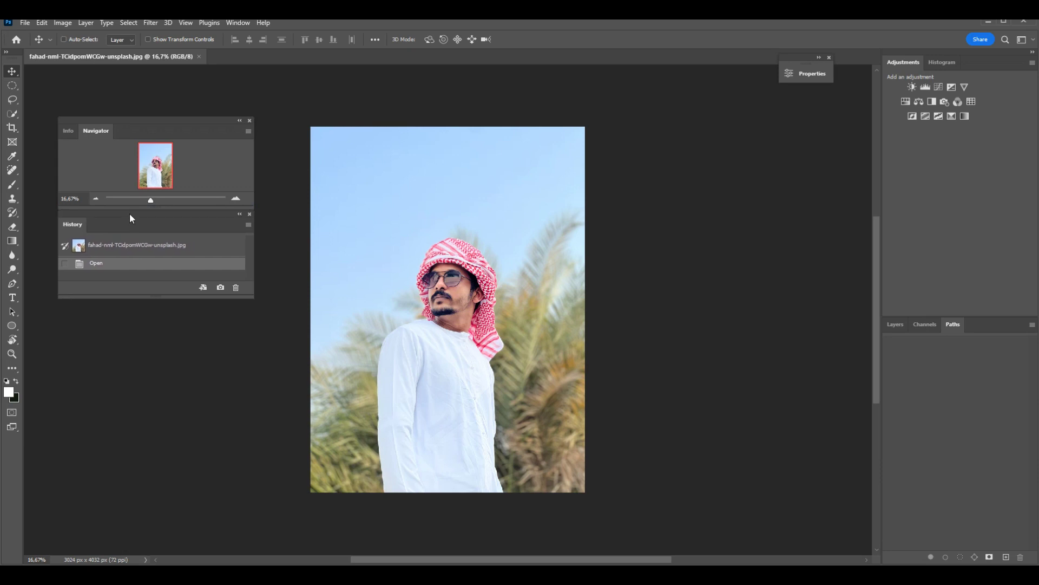
{"action": "left_click_drag", "start_coordinate": [127, 210], "coordinate": [125, 210]}
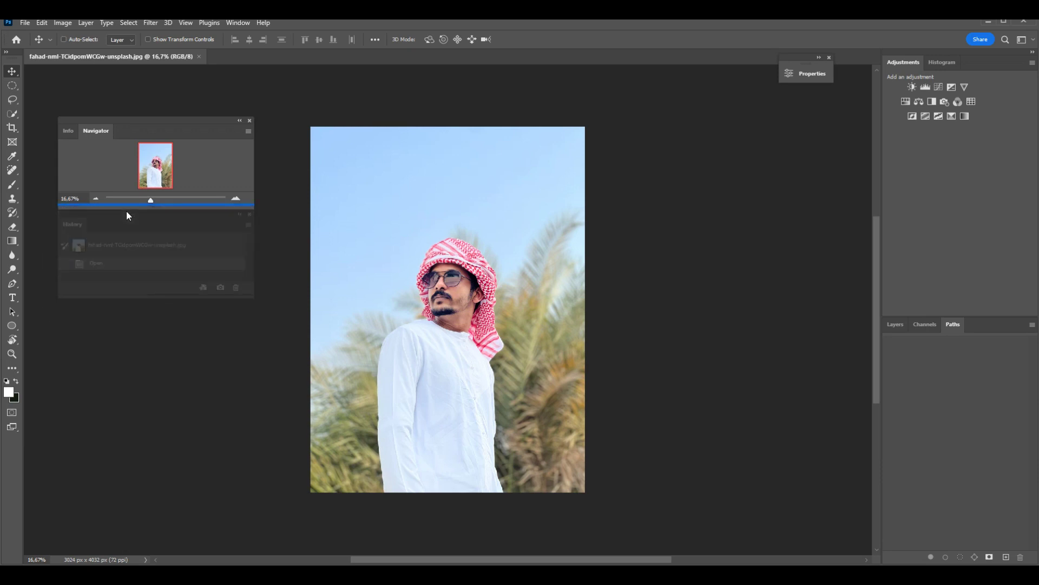
{"action": "left_click_drag", "start_coordinate": [126, 210], "coordinate": [129, 209]}
{"action": "left_click_drag", "start_coordinate": [129, 209], "coordinate": [130, 209]}
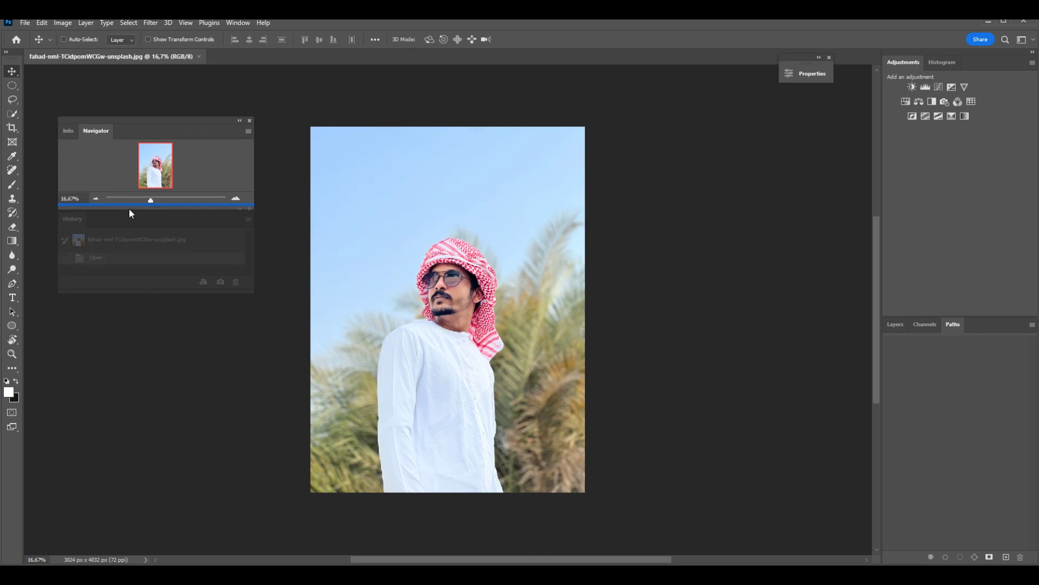
{"action": "left_click_drag", "start_coordinate": [129, 209], "coordinate": [128, 209]}
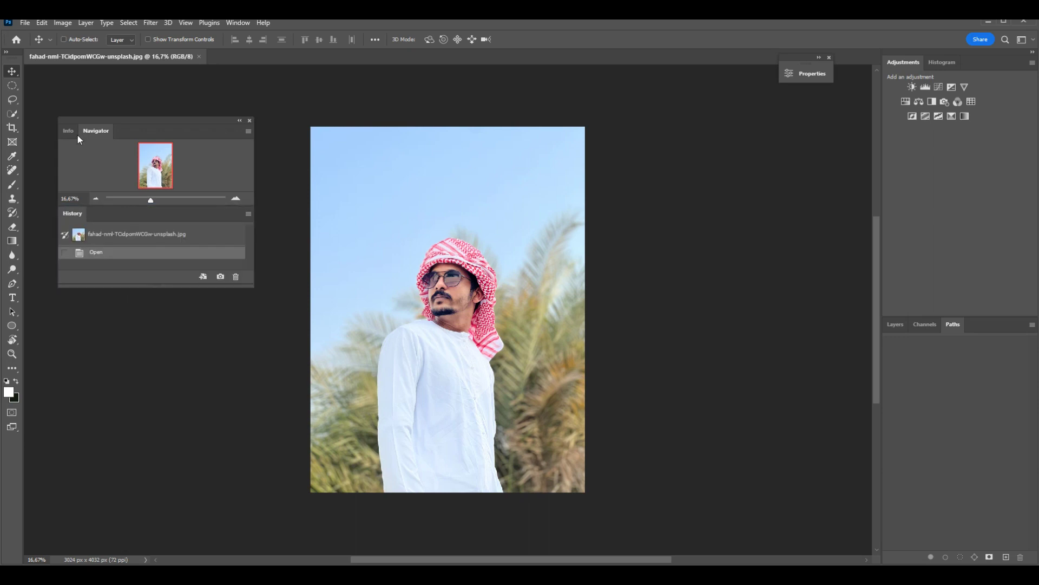
{"action": "left_click_drag", "start_coordinate": [210, 135], "coordinate": [715, 152]}
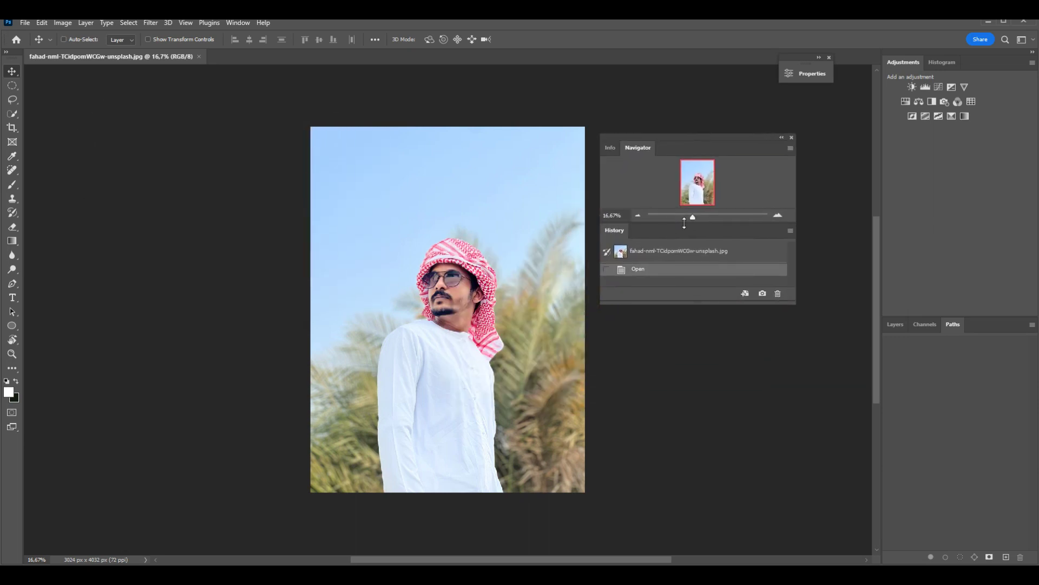
Dock the Info/Navigator/History group in the right column above Adjustments
{"action": "left_click_drag", "start_coordinate": [675, 135], "coordinate": [697, 139]}
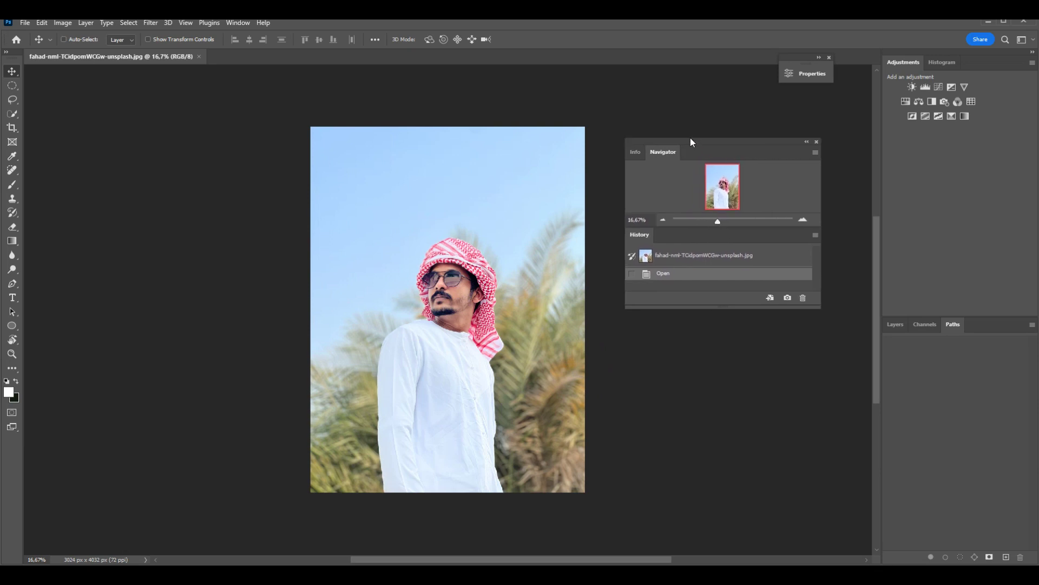
{"action": "mouse_move", "coordinate": [724, 145]}
{"action": "left_mouse_down"}
{"action": "mouse_move", "coordinate": [297, 202]}
{"action": "mouse_move", "coordinate": [701, 211]}
{"action": "mouse_move", "coordinate": [944, 74]}
{"action": "mouse_move", "coordinate": [915, 180]}
{"action": "mouse_move", "coordinate": [965, 56]}
{"action": "left_mouse_up"}
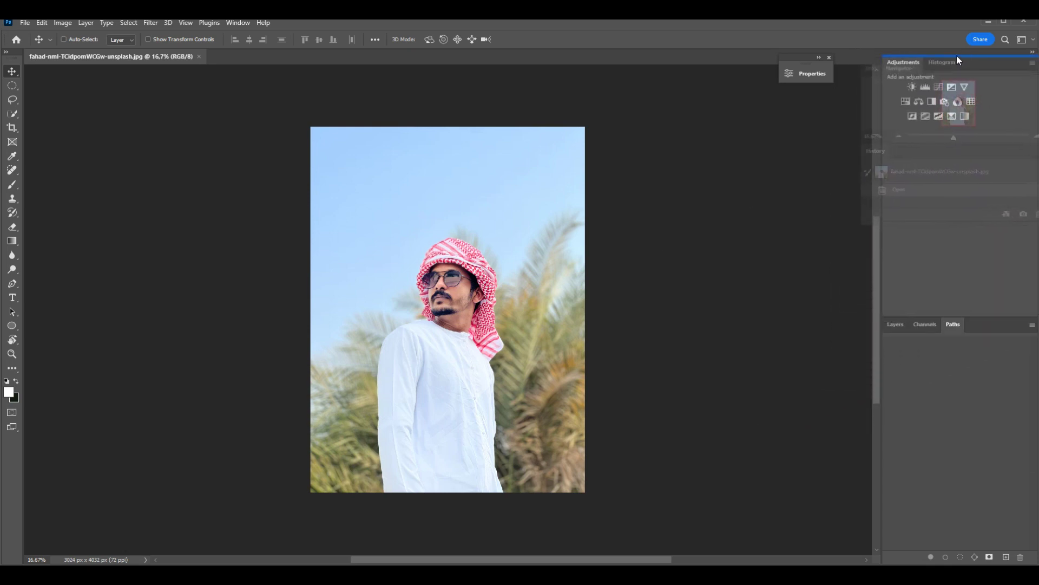
{"action": "left_click_drag", "start_coordinate": [967, 59], "coordinate": [967, 60]}
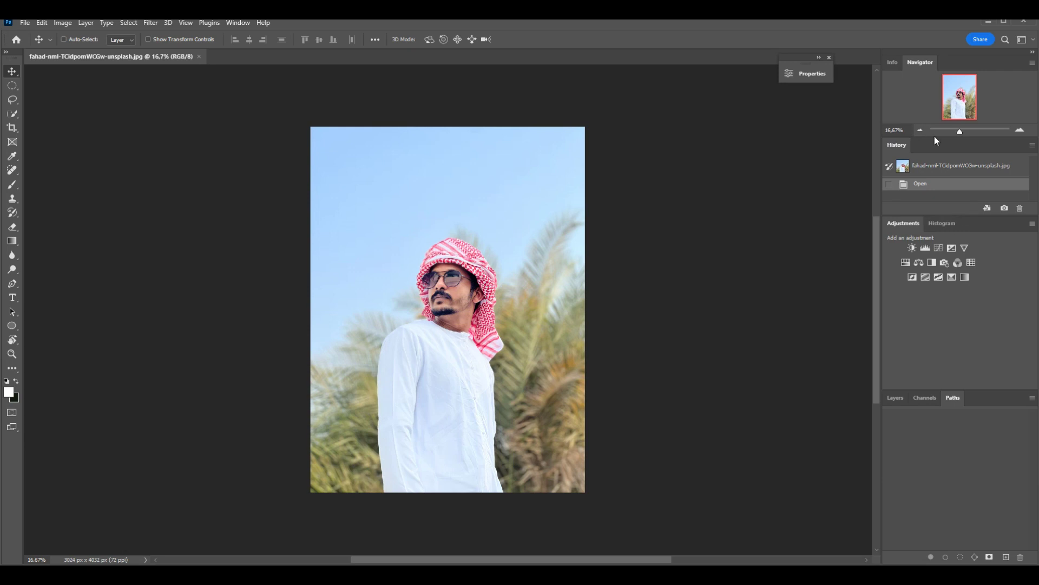
Make Navigator taller and enlarge the Layers panel showing the Background layer
{"action": "mouse_move", "coordinate": [935, 136]}
{"action": "left_mouse_down"}
{"action": "mouse_move", "coordinate": [933, 165]}
{"action": "mouse_move", "coordinate": [933, 152]}
{"action": "left_mouse_up"}
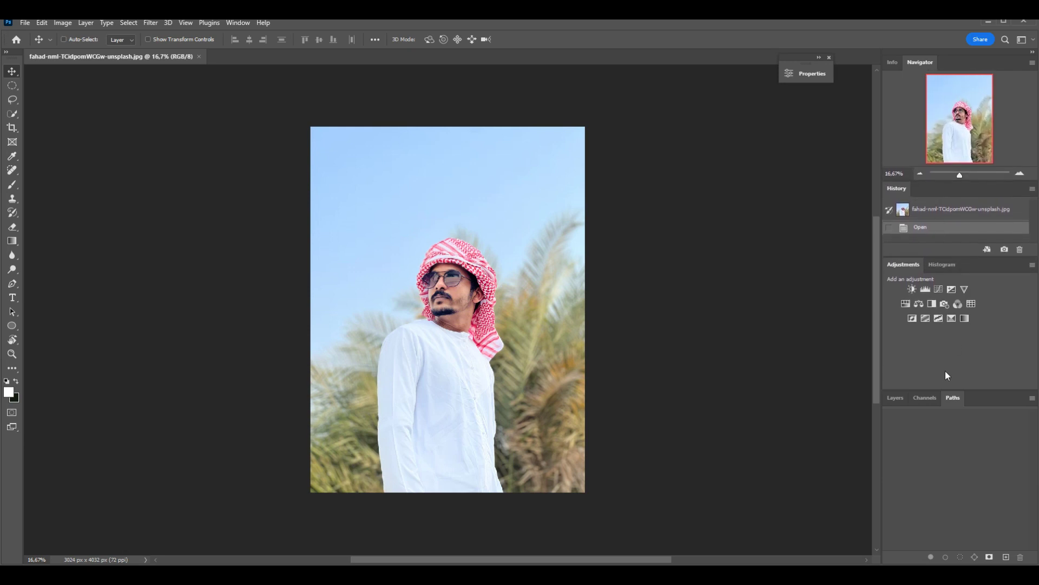
{"action": "left_click_drag", "start_coordinate": [968, 388], "coordinate": [968, 359]}
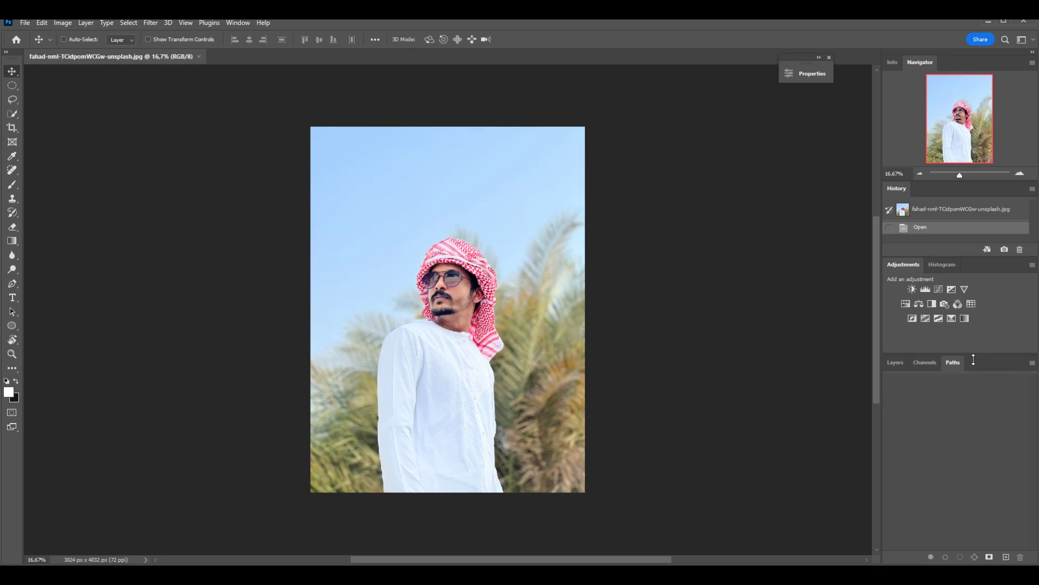
{"action": "left_click", "coordinate": [888, 369]}
{"action": "left_click_drag", "start_coordinate": [973, 359], "coordinate": [973, 335]}
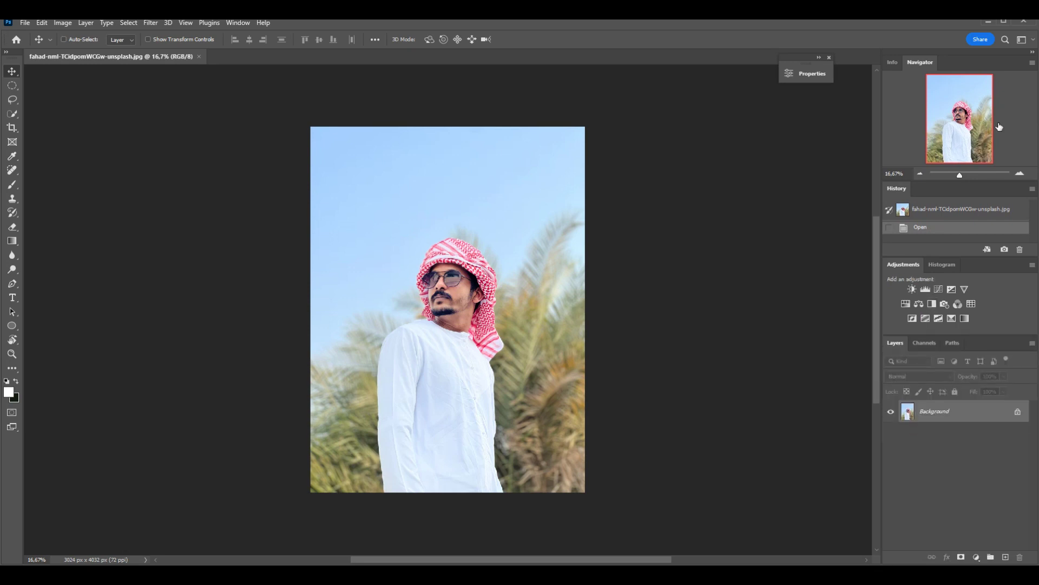
{"action": "left_click", "coordinate": [892, 62]}
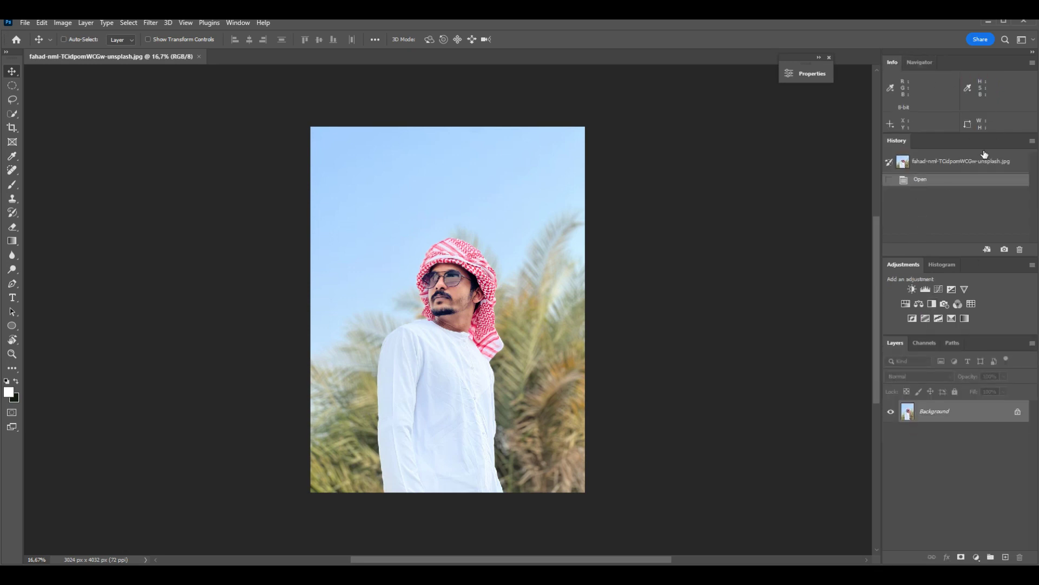
Collapse History and Adjustments to tabs, keep Info expanded, and return to Layers
{"action": "double_click", "coordinate": [896, 142]}
{"action": "double_click", "coordinate": [912, 158]}
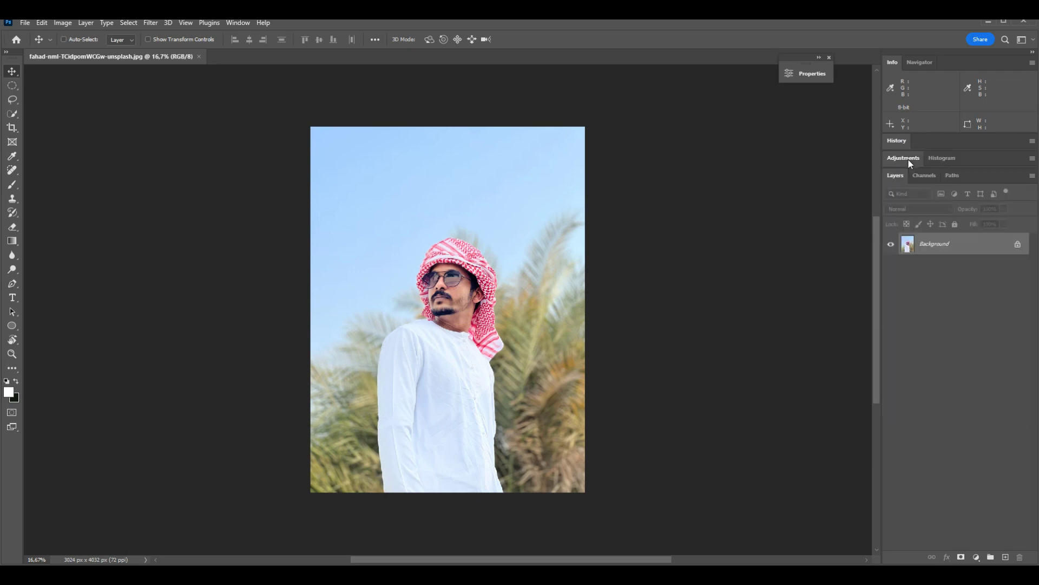
{"action": "double_click", "coordinate": [892, 62]}
{"action": "left_click", "coordinate": [896, 64]}
{"action": "left_click", "coordinate": [927, 177]}
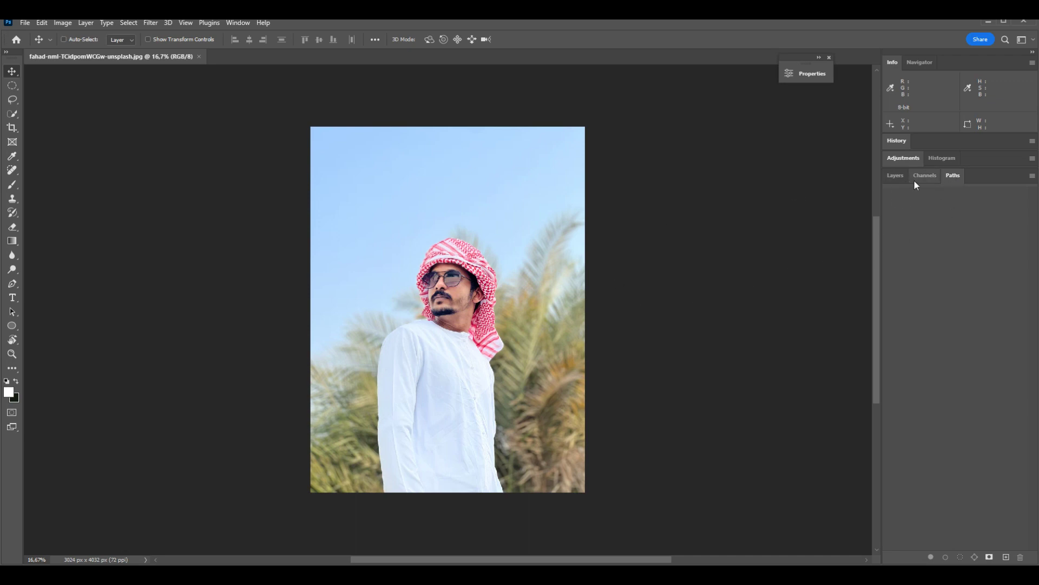
{"action": "left_click", "coordinate": [897, 177]}
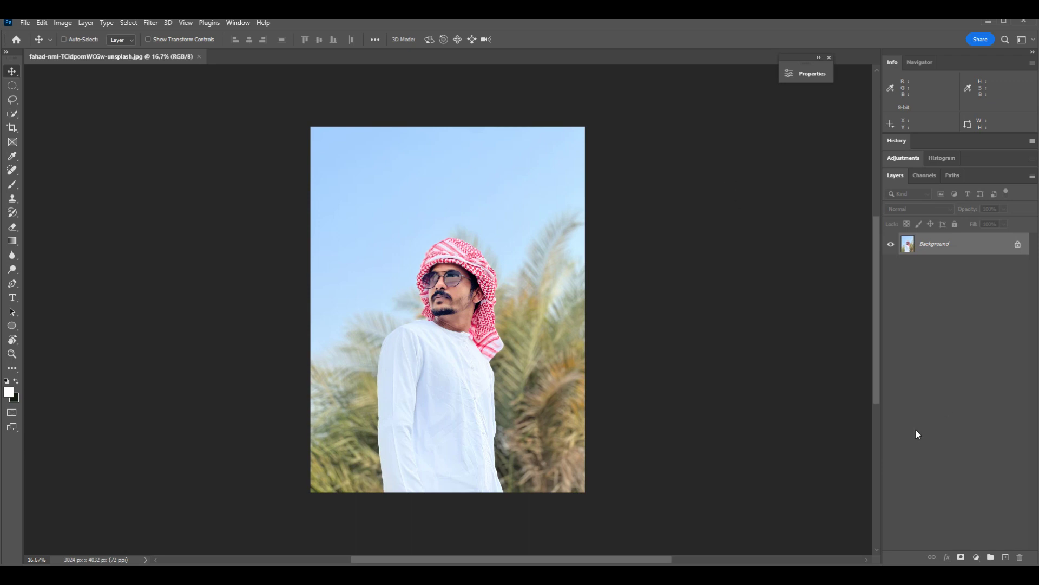
Pull the Properties panel out of the dock and reopen it from the Window menu
{"action": "left_click", "coordinate": [818, 58]}
{"action": "left_click_drag", "start_coordinate": [868, 61], "coordinate": [713, 65]}
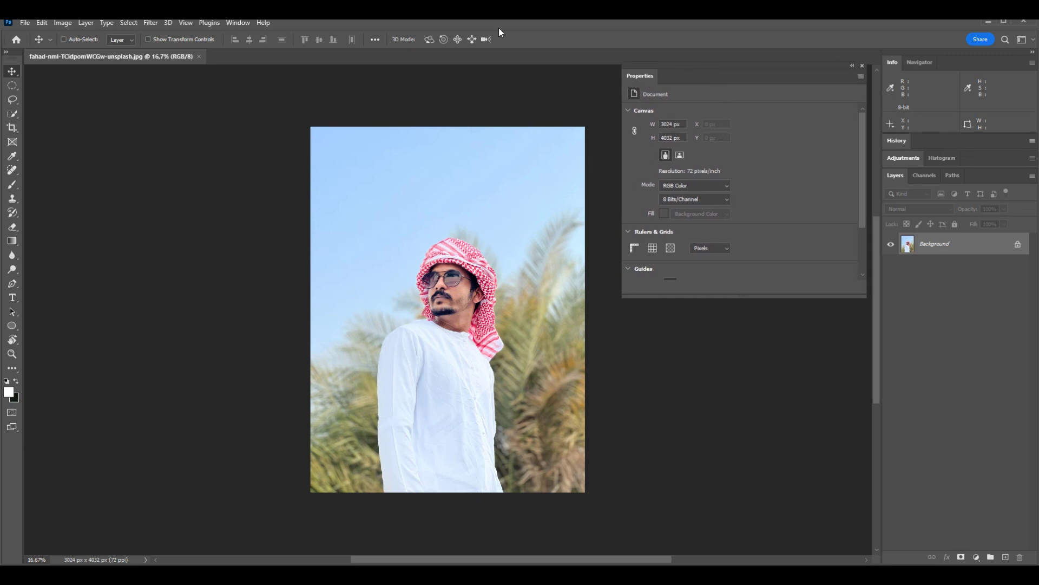
{"action": "left_click", "coordinate": [238, 22]}
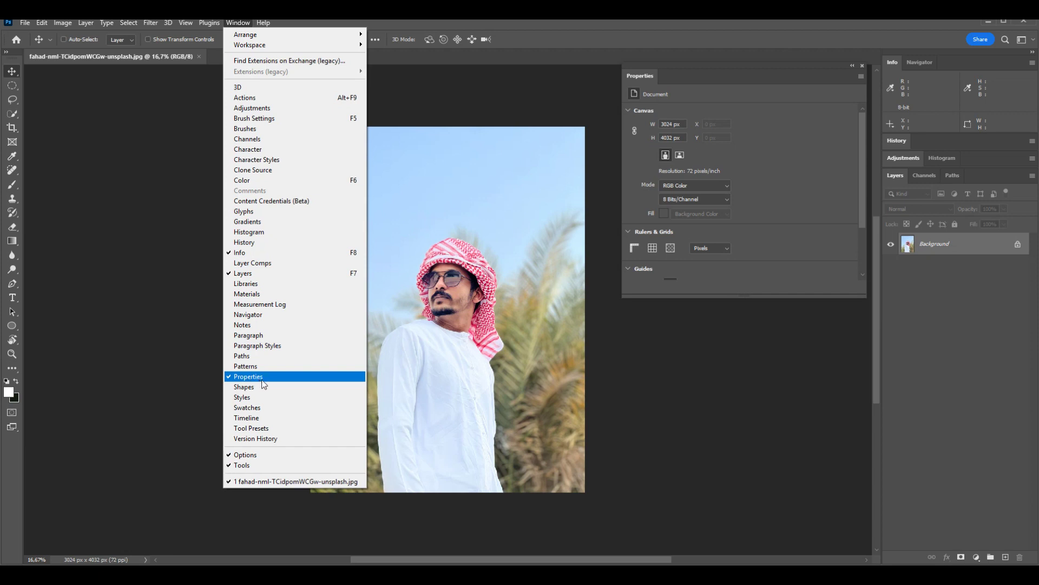
{"action": "left_click", "coordinate": [647, 100]}
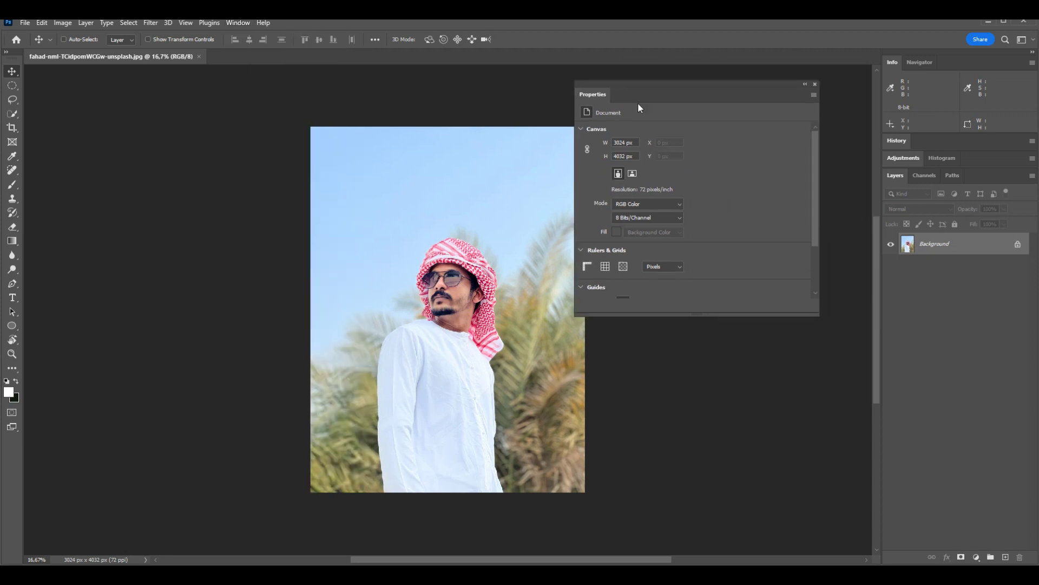
Position the floating Properties panel at the upper right, next to the docked panels
{"action": "left_click_drag", "start_coordinate": [713, 70], "coordinate": [729, 62]}
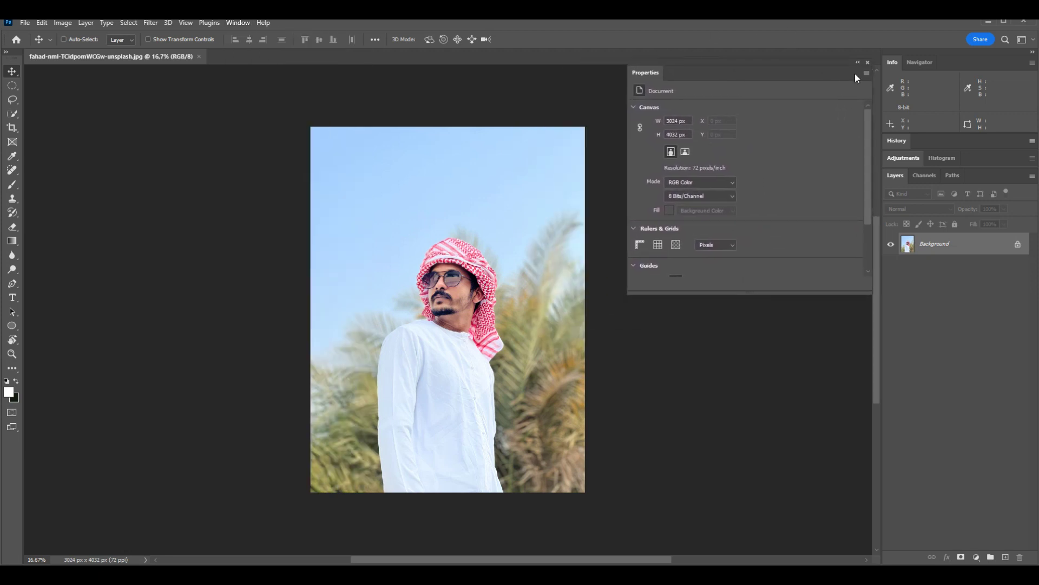
{"action": "left_click_drag", "start_coordinate": [764, 68], "coordinate": [754, 73]}
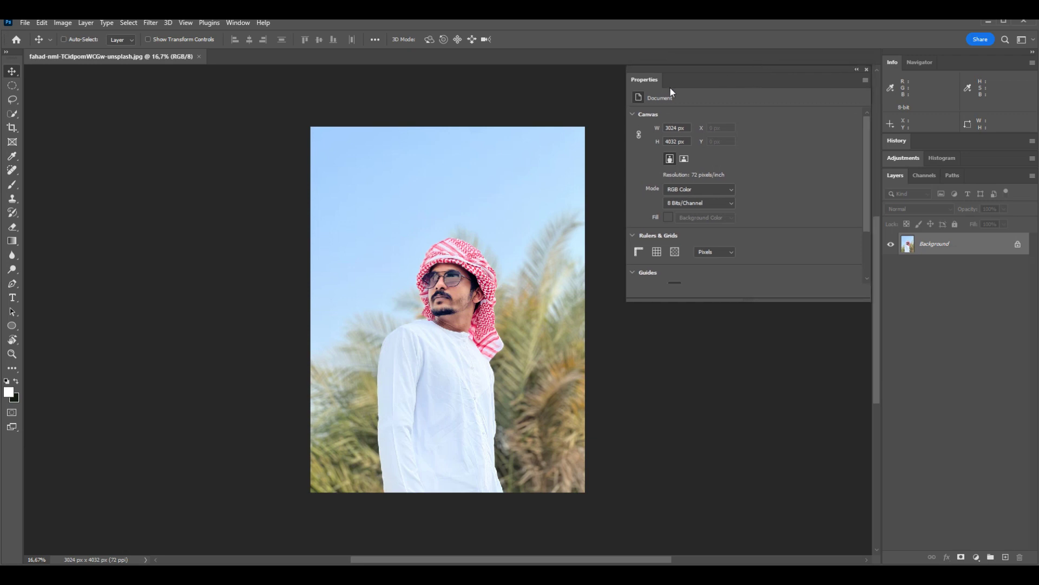
{"action": "mouse_move", "coordinate": [777, 76]}
{"action": "left_mouse_down"}
{"action": "mouse_move", "coordinate": [667, 178]}
{"action": "mouse_move", "coordinate": [722, 274]}
{"action": "left_mouse_up"}
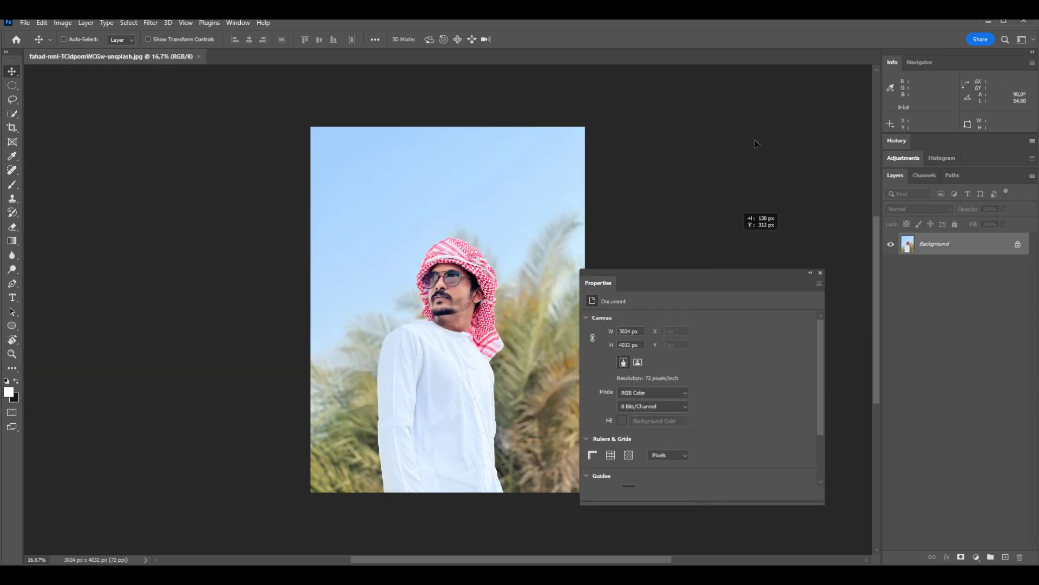
{"action": "left_click_drag", "start_coordinate": [741, 214], "coordinate": [767, 81]}
{"action": "left_click", "coordinate": [630, 244]}
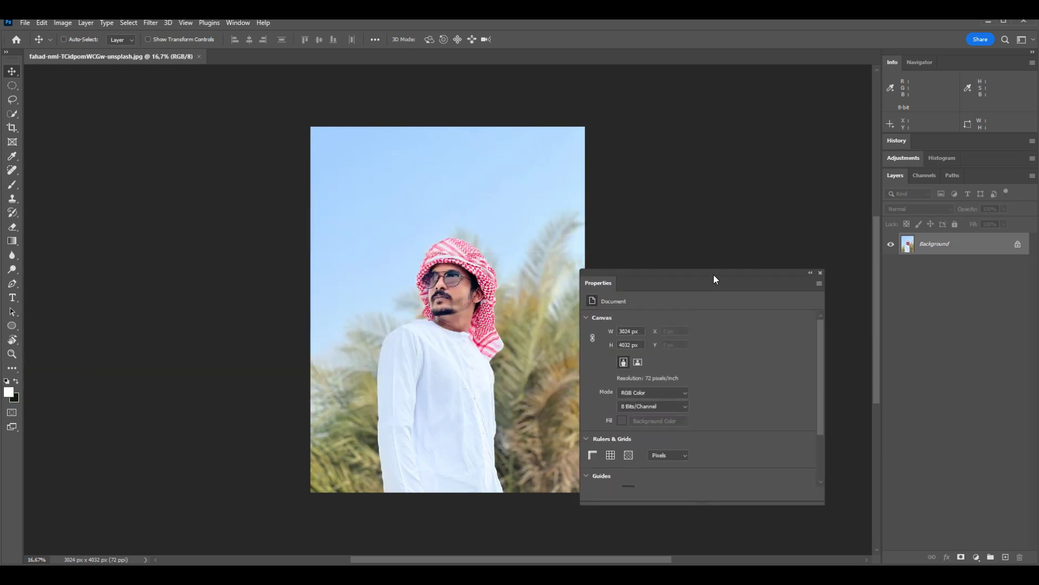
{"action": "left_click_drag", "start_coordinate": [713, 274], "coordinate": [761, 135]}
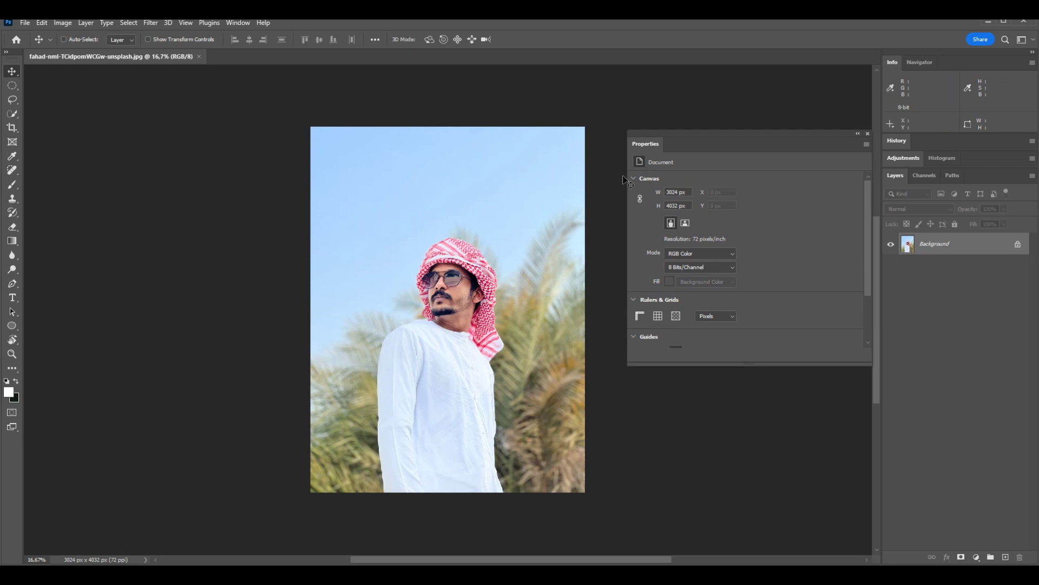
{"action": "left_click_drag", "start_coordinate": [714, 142], "coordinate": [714, 79]}
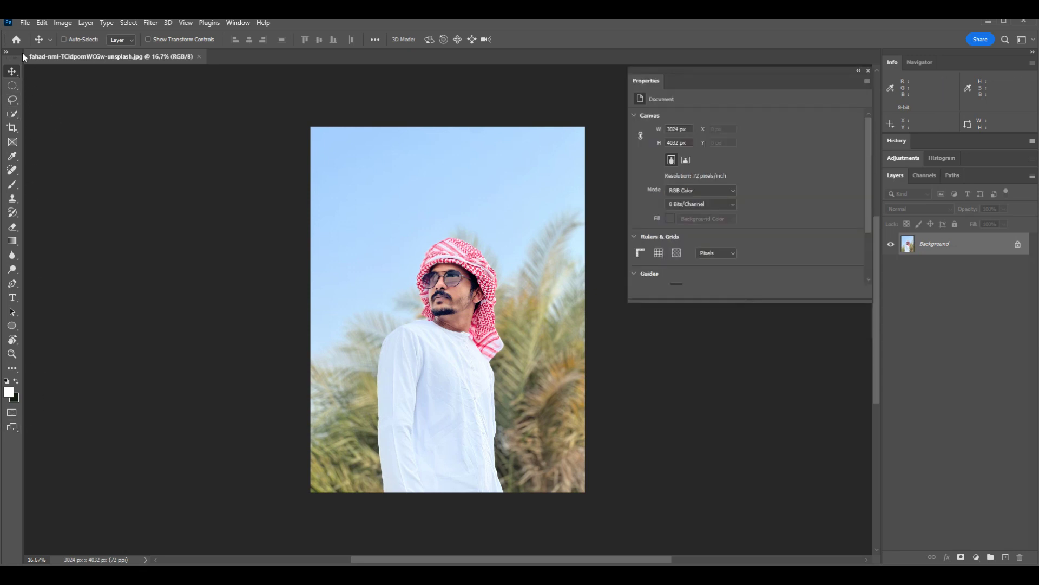
{"action": "mouse_move", "coordinate": [12, 65]}
{"action": "left_mouse_down"}
{"action": "mouse_move", "coordinate": [123, 124]}
{"action": "mouse_move", "coordinate": [876, 241]}
{"action": "left_mouse_up"}
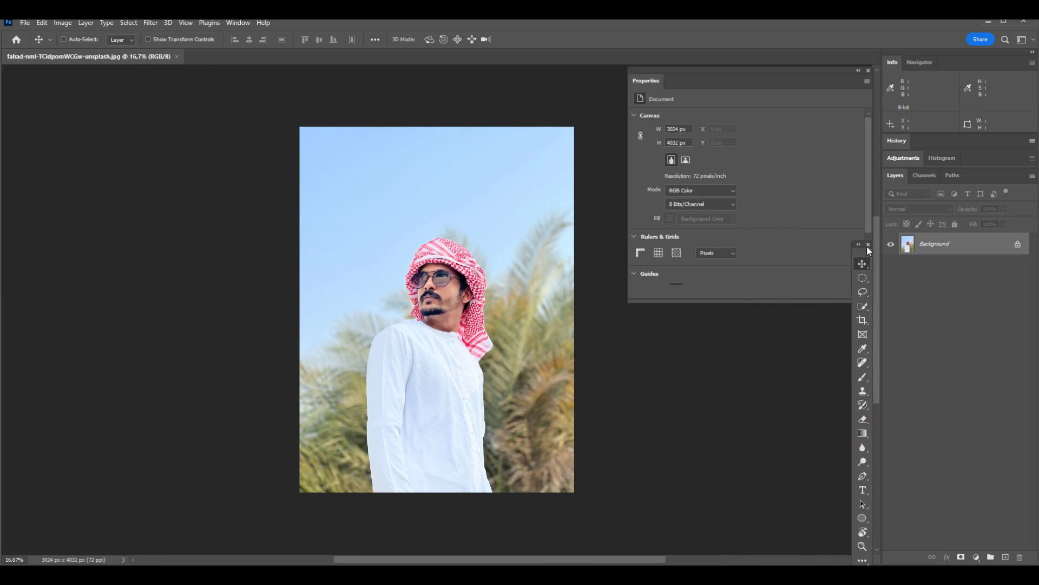
{"action": "left_click_drag", "start_coordinate": [829, 76], "coordinate": [719, 81]}
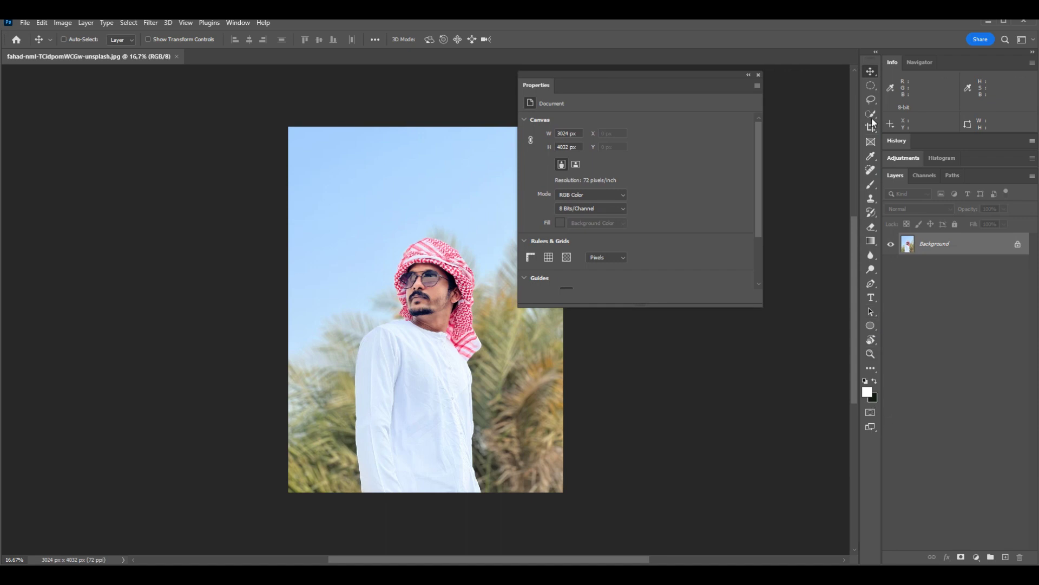
{"action": "left_click_drag", "start_coordinate": [869, 60], "coordinate": [12, 79]}
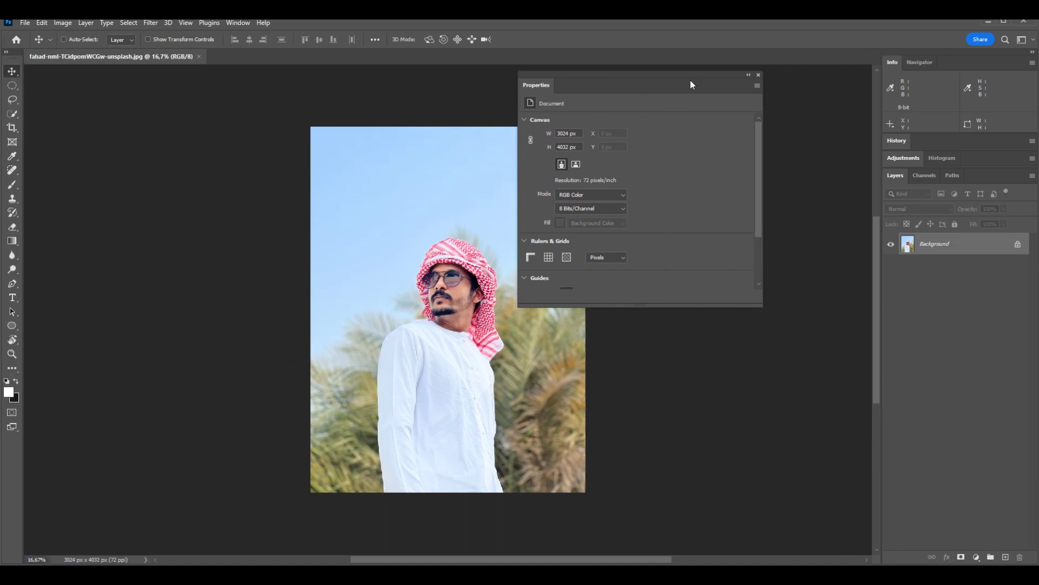
{"action": "left_click_drag", "start_coordinate": [691, 87], "coordinate": [764, 69]}
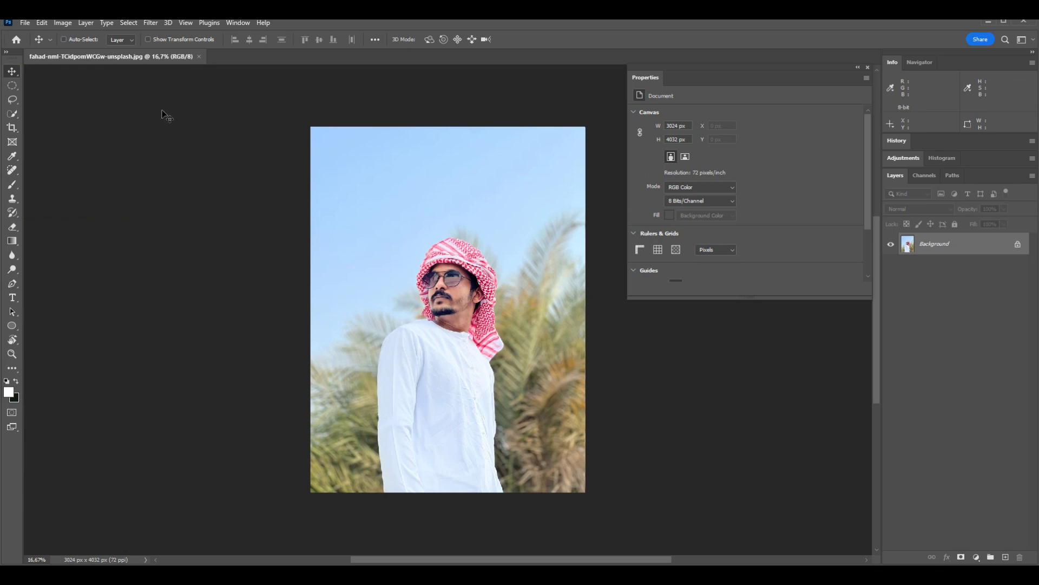
{"action": "left_click", "coordinate": [15, 369]}
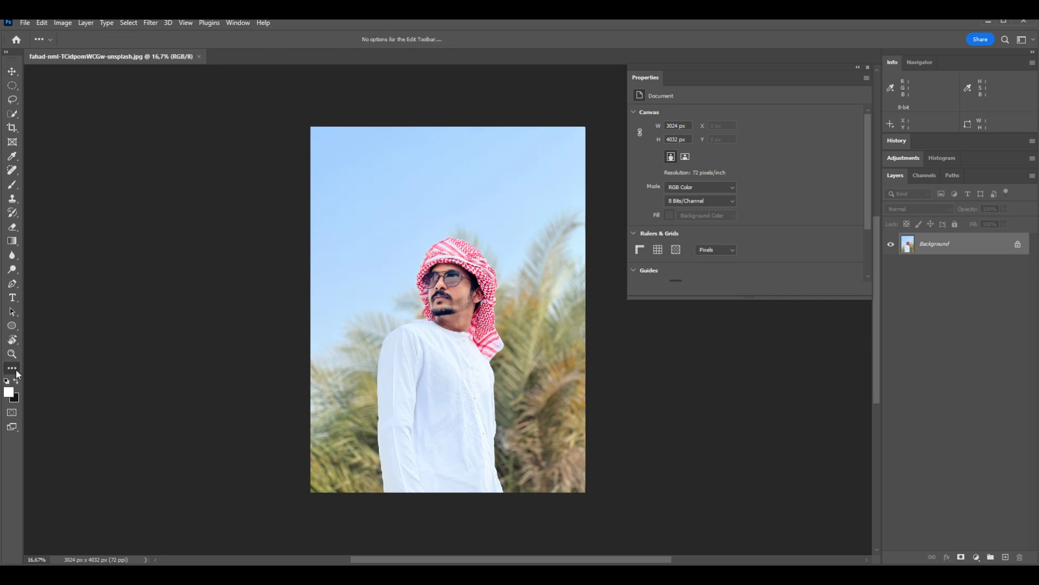
{"action": "left_click", "coordinate": [56, 368]}
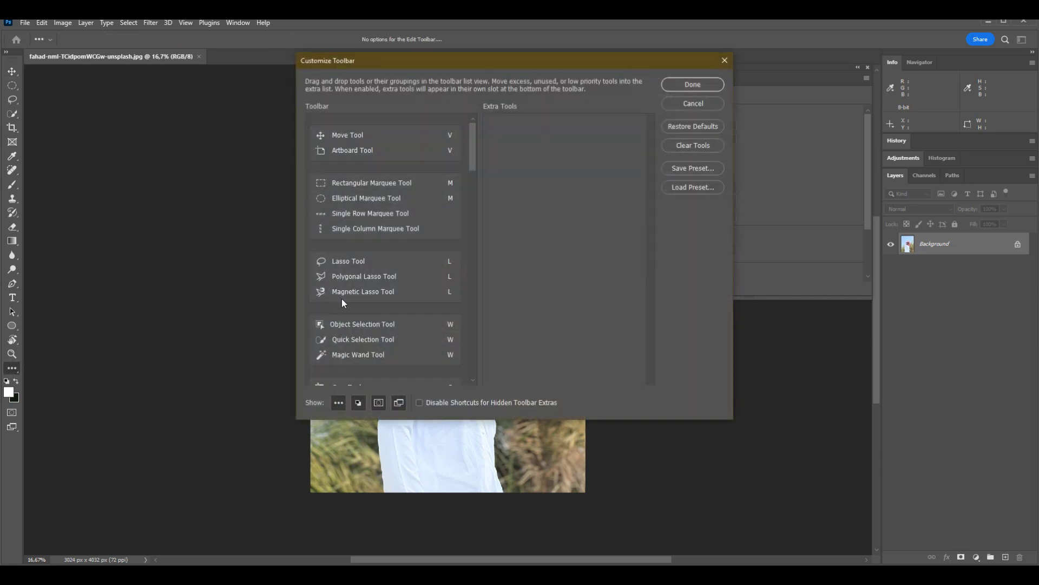
{"action": "mouse_move", "coordinate": [476, 170]}
{"action": "left_mouse_down"}
{"action": "mouse_move", "coordinate": [473, 362]}
{"action": "mouse_move", "coordinate": [487, 122]}
{"action": "left_mouse_up"}
{"action": "left_click_drag", "start_coordinate": [344, 152], "coordinate": [567, 168]}
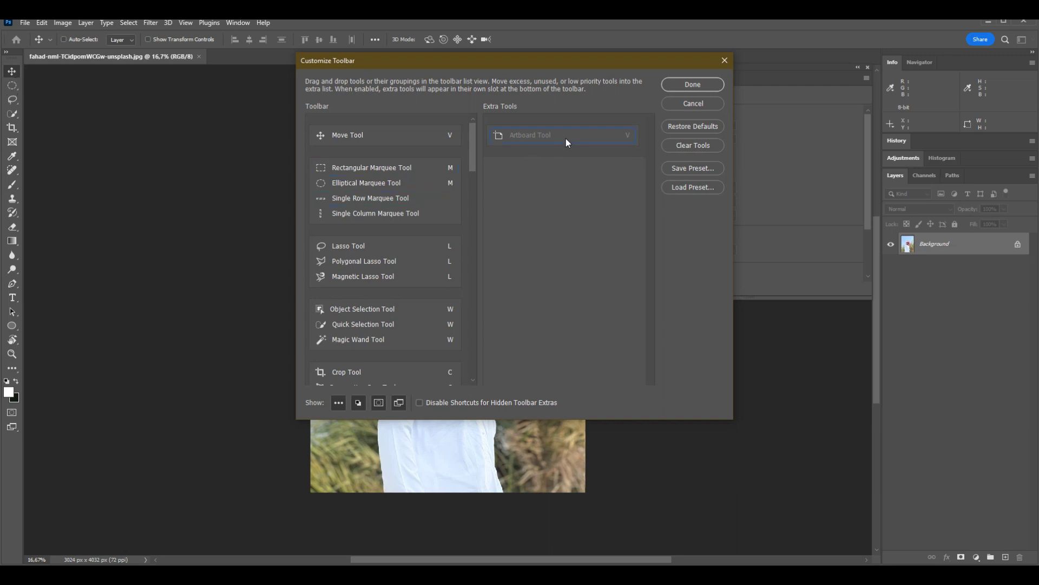
{"action": "left_click_drag", "start_coordinate": [570, 134], "coordinate": [556, 142]}
{"action": "left_click_drag", "start_coordinate": [556, 142], "coordinate": [407, 152]}
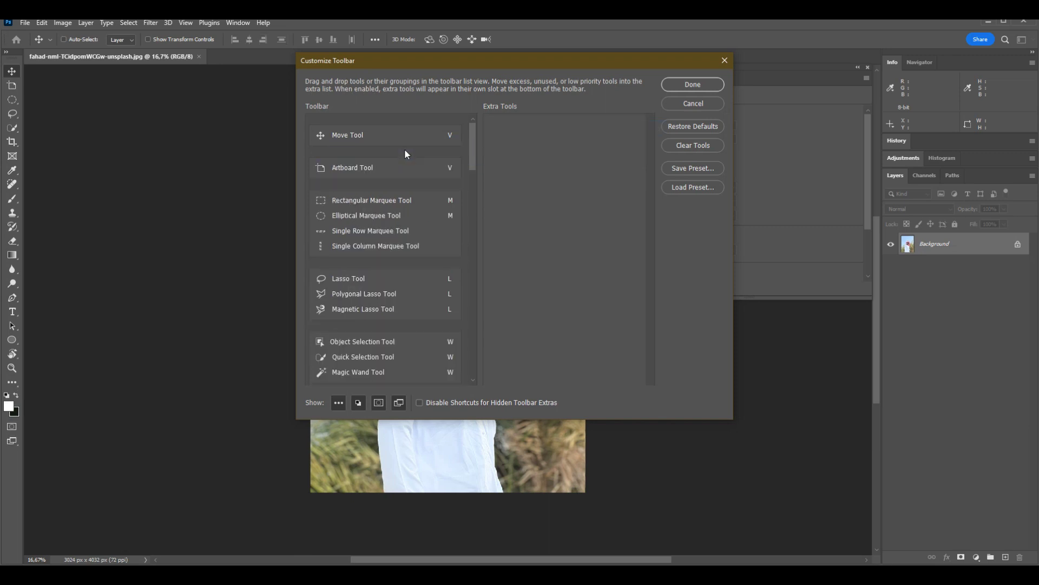
{"action": "scroll", "coordinate": [379, 233], "scroll_direction": "down", "scroll_amount": 1}
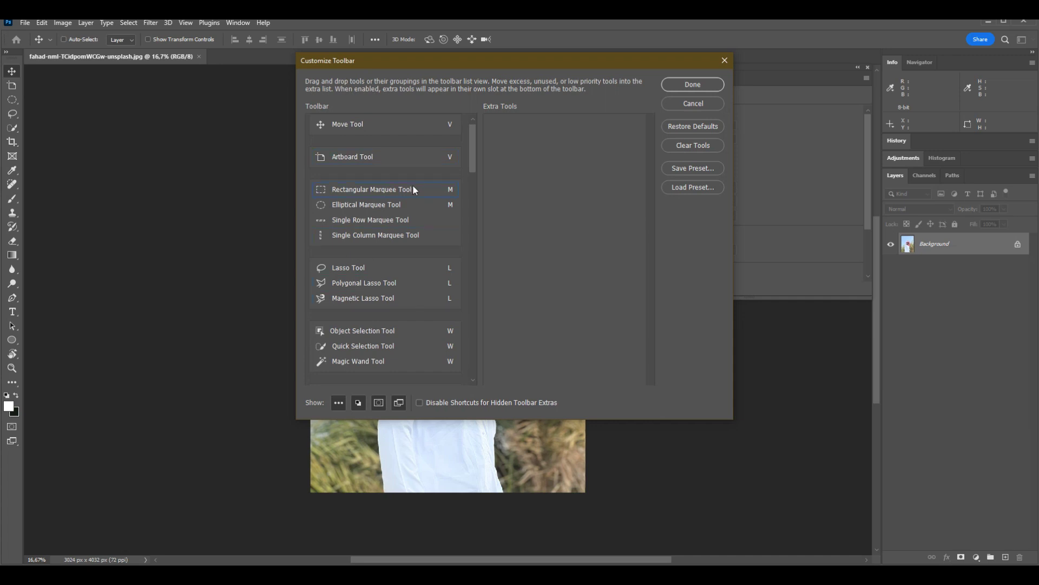
{"action": "scroll", "coordinate": [381, 249], "scroll_direction": "down", "scroll_amount": 3}
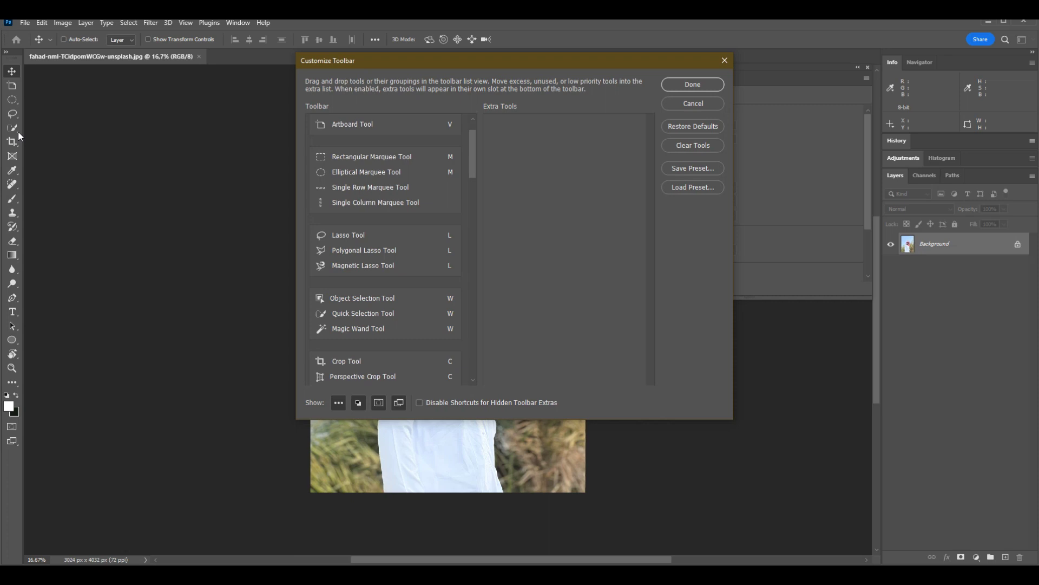
{"action": "left_click", "coordinate": [689, 107]}
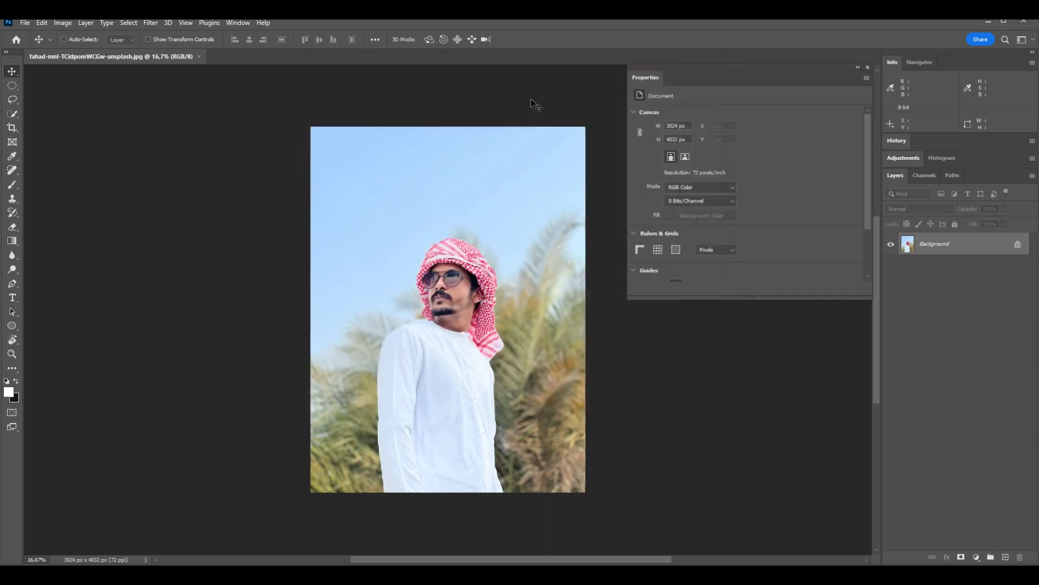
View the Quick Selection and Brush tool flyouts, then open Customize Toolbar
{"action": "left_click", "coordinate": [19, 116]}
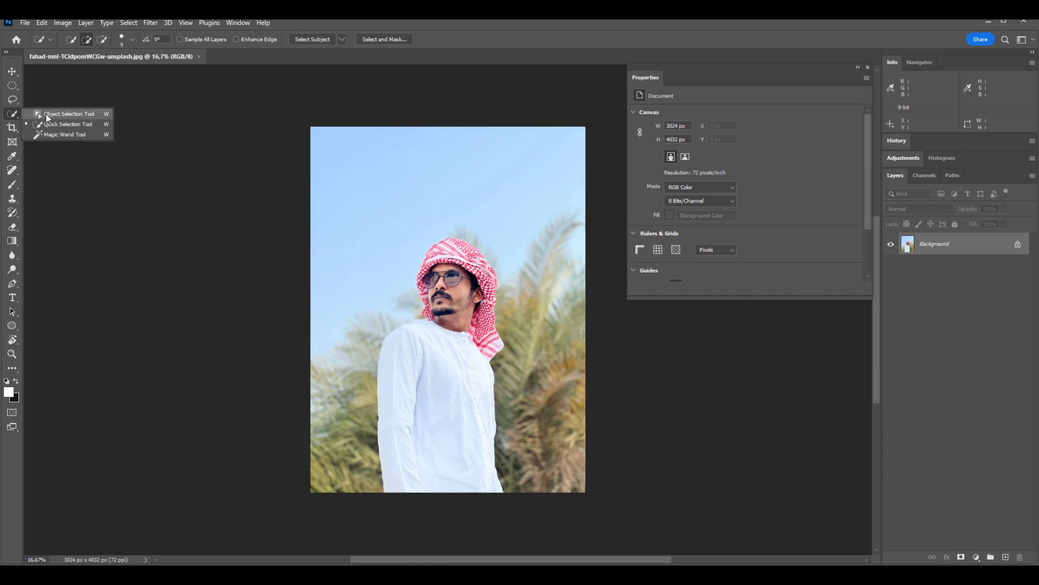
{"action": "left_click", "coordinate": [17, 187]}
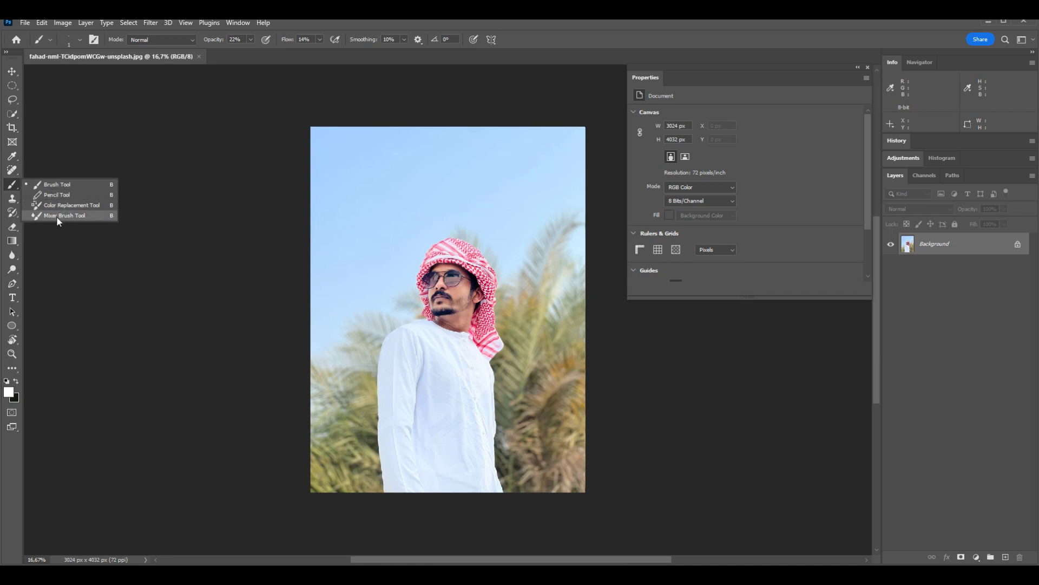
{"action": "left_click", "coordinate": [12, 368]}
{"action": "left_click", "coordinate": [49, 369]}
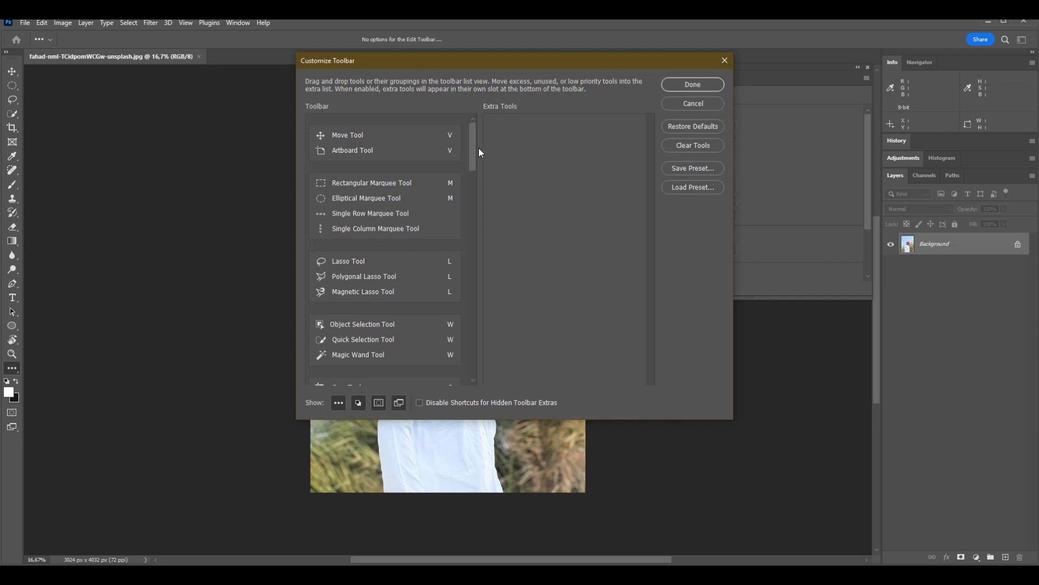
Move Mixer Brush Tool into its own toolbar group and confirm with Done
{"action": "left_click_drag", "start_coordinate": [473, 147], "coordinate": [469, 229]}
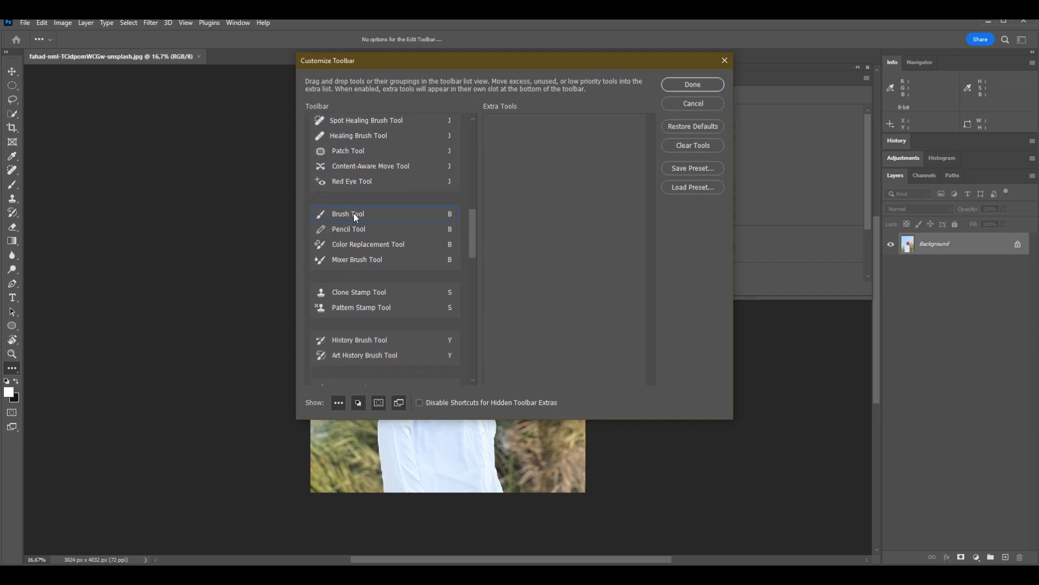
{"action": "left_click_drag", "start_coordinate": [369, 257], "coordinate": [363, 268]}
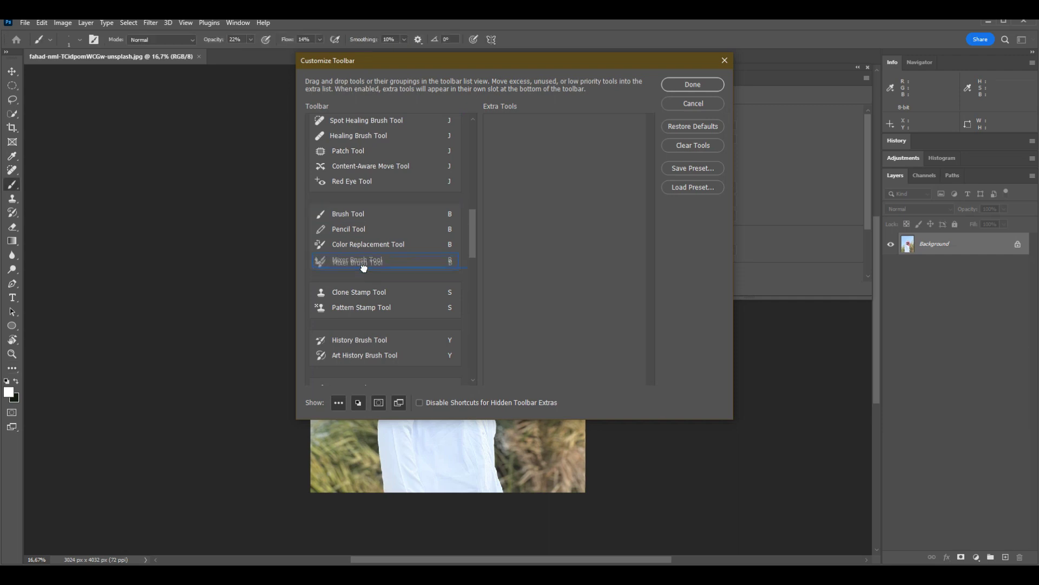
{"action": "left_click_drag", "start_coordinate": [364, 267], "coordinate": [378, 270]}
{"action": "left_click_drag", "start_coordinate": [582, 66], "coordinate": [439, 80]}
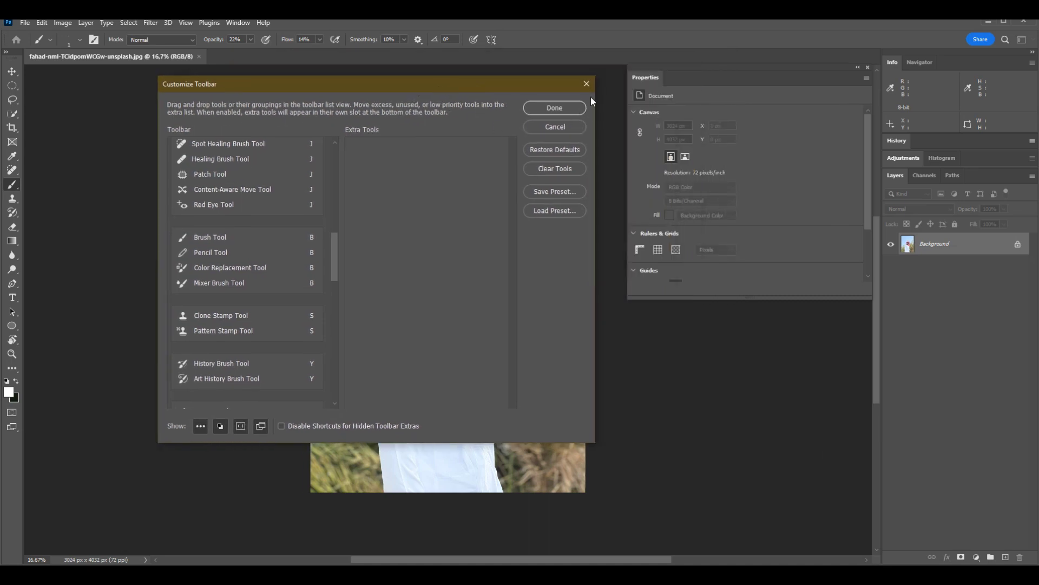
{"action": "left_click", "coordinate": [554, 107]}
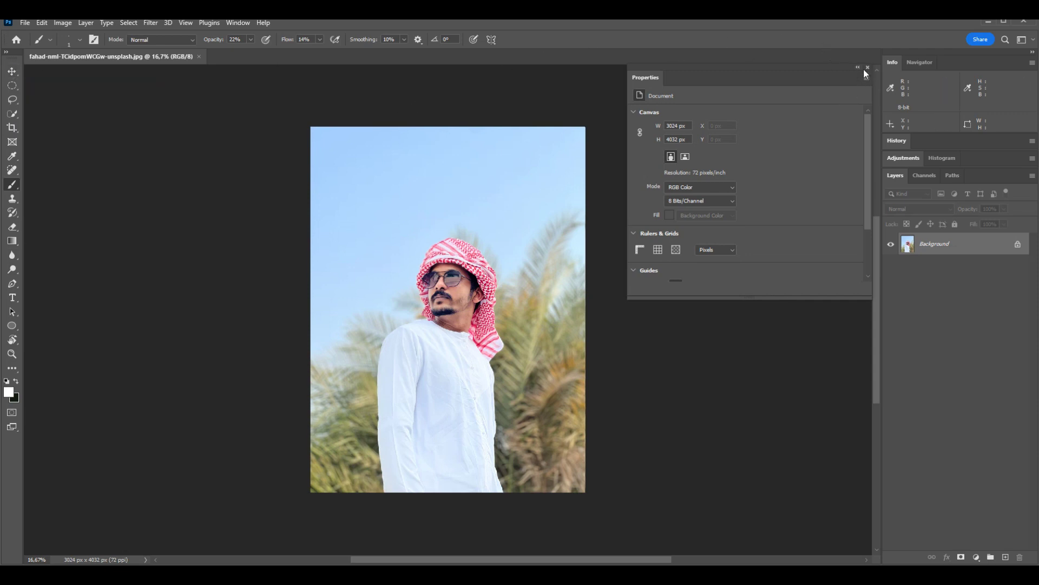
Collapse Properties to an icon and park it right beside the docked Info panel
{"action": "left_click", "coordinate": [859, 69]}
{"action": "left_click_drag", "start_coordinate": [651, 66], "coordinate": [811, 67]}
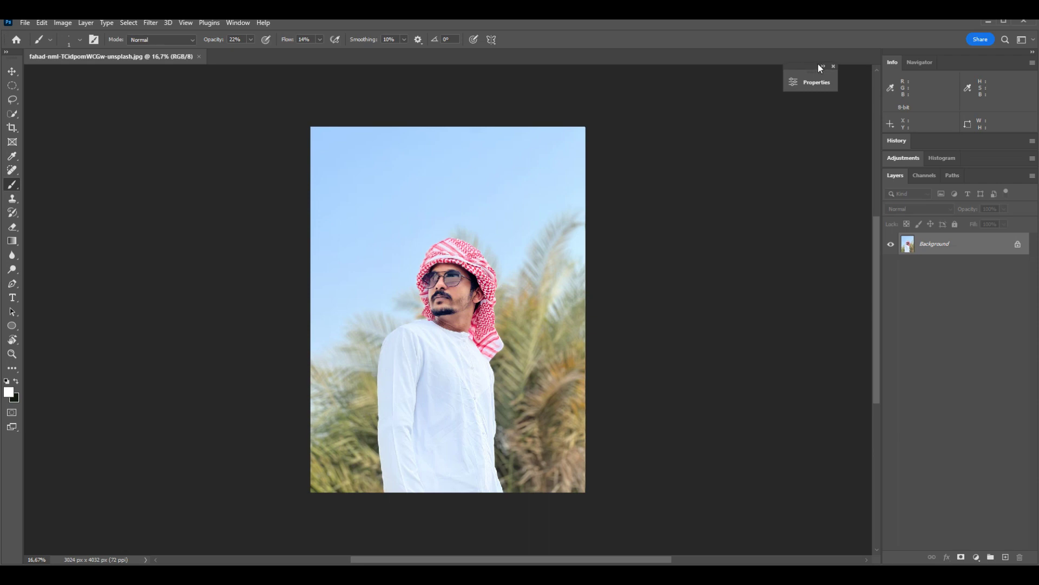
{"action": "left_click_drag", "start_coordinate": [847, 68], "coordinate": [848, 66]}
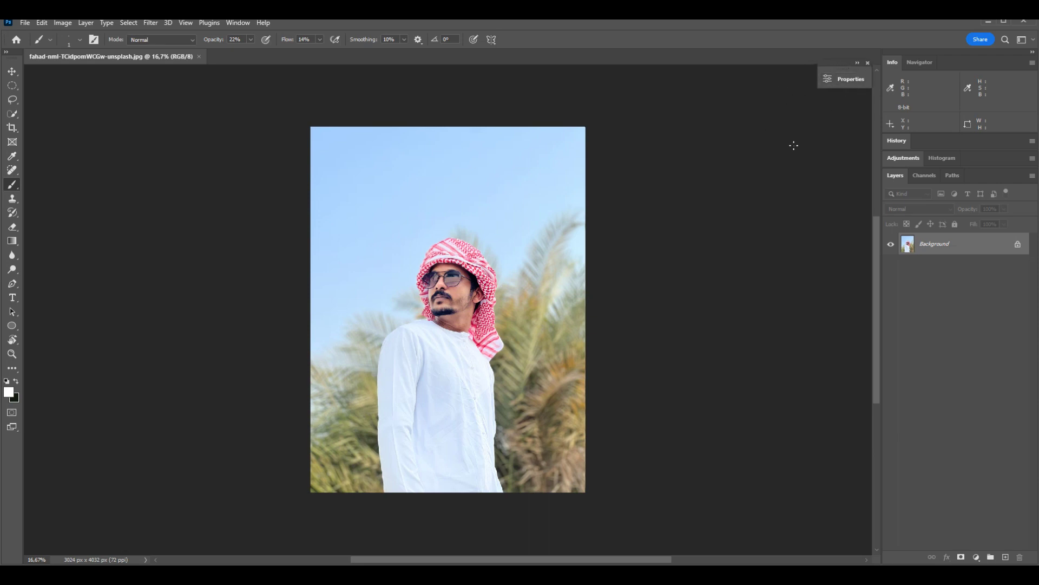